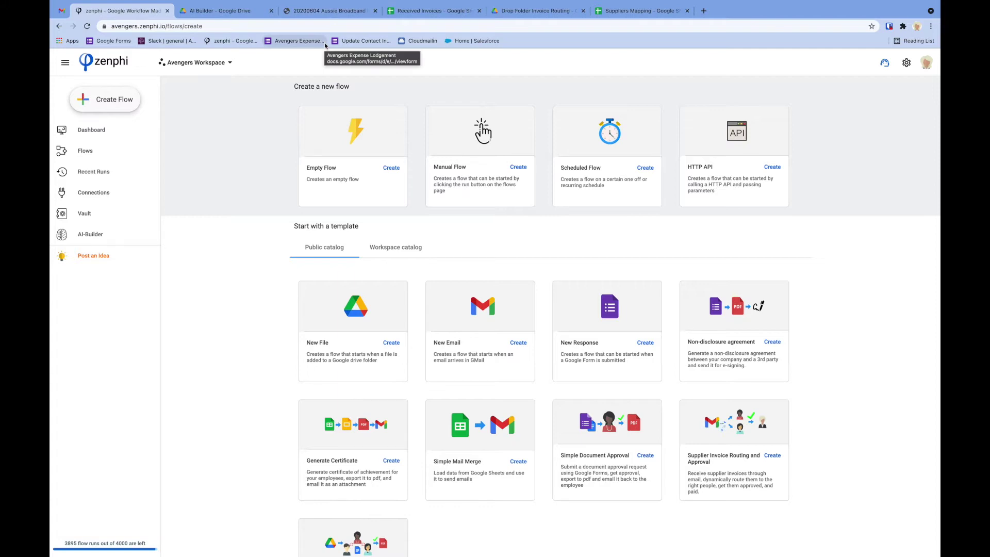
Examine the sample Aussie Broadband invoice PDF and the columns of the Received Invoices spreadsheet, and return to zenphi.
click(321, 12)
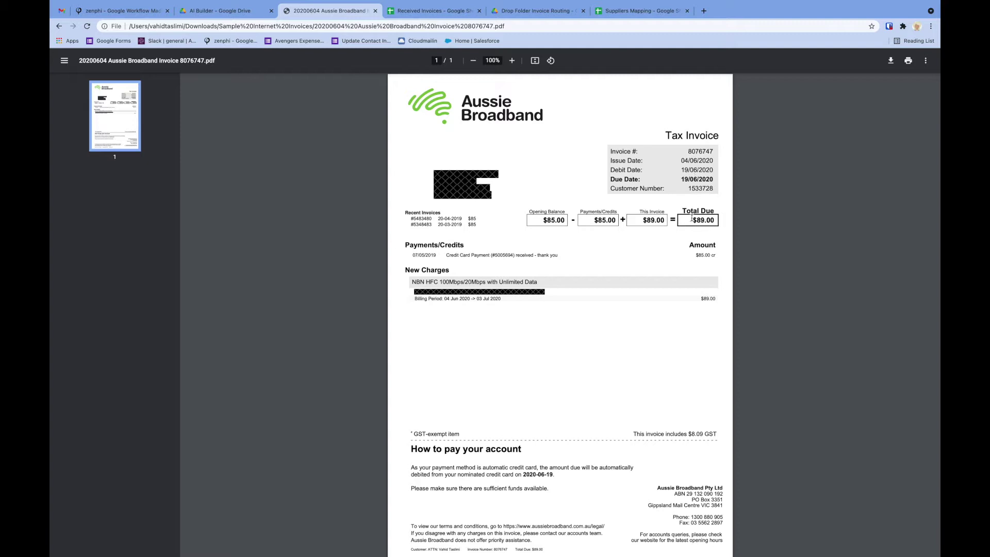
click(440, 14)
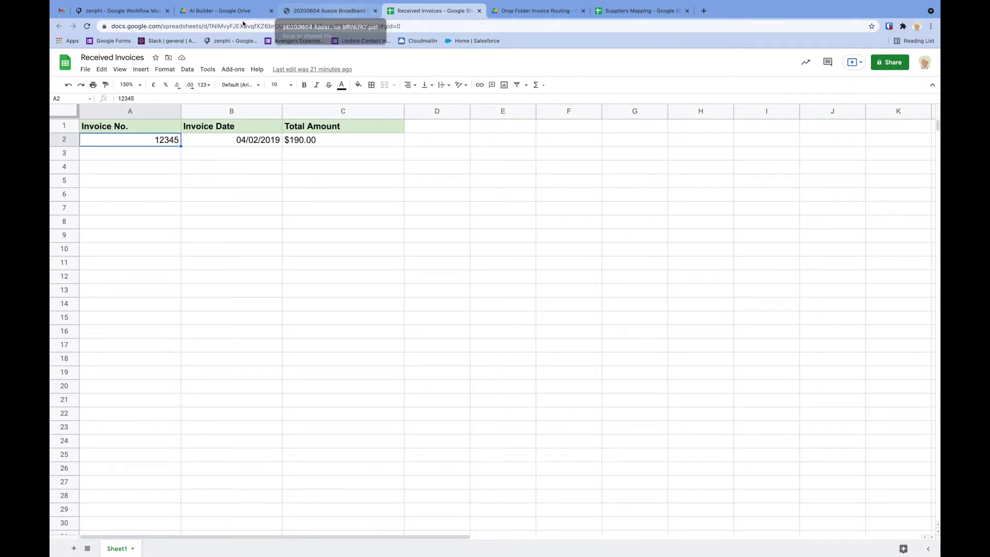
click(227, 11)
click(124, 12)
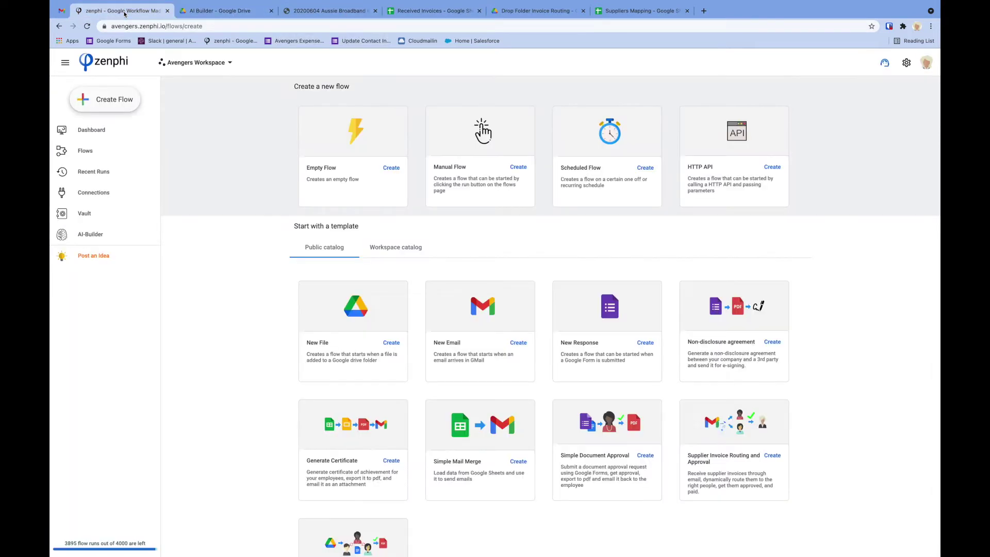
Create a Form Processing model in AI-Builder and name it "Internet Provider Invoice model".
click(119, 243)
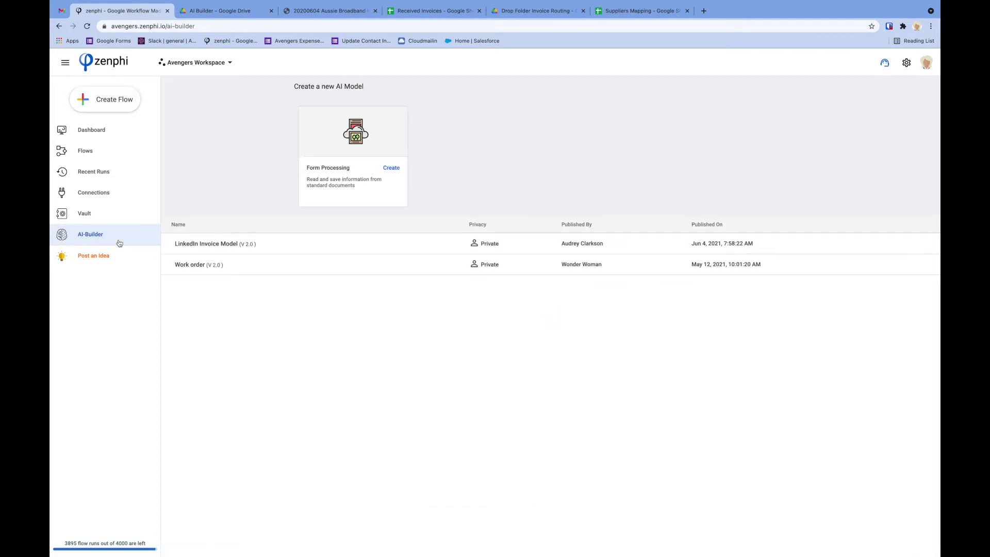
click(392, 169)
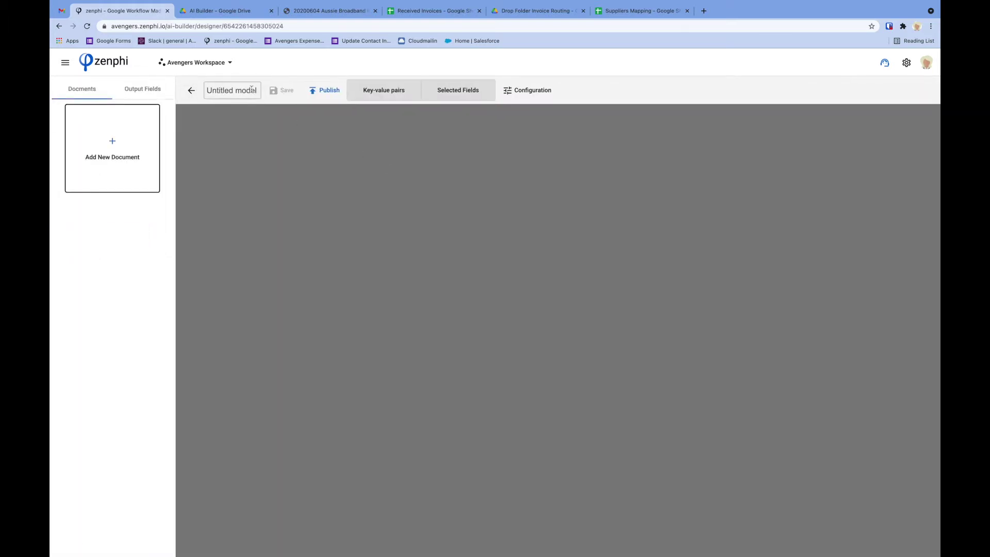
double_click(216, 87)
text(Inter)
text(net Invoic)
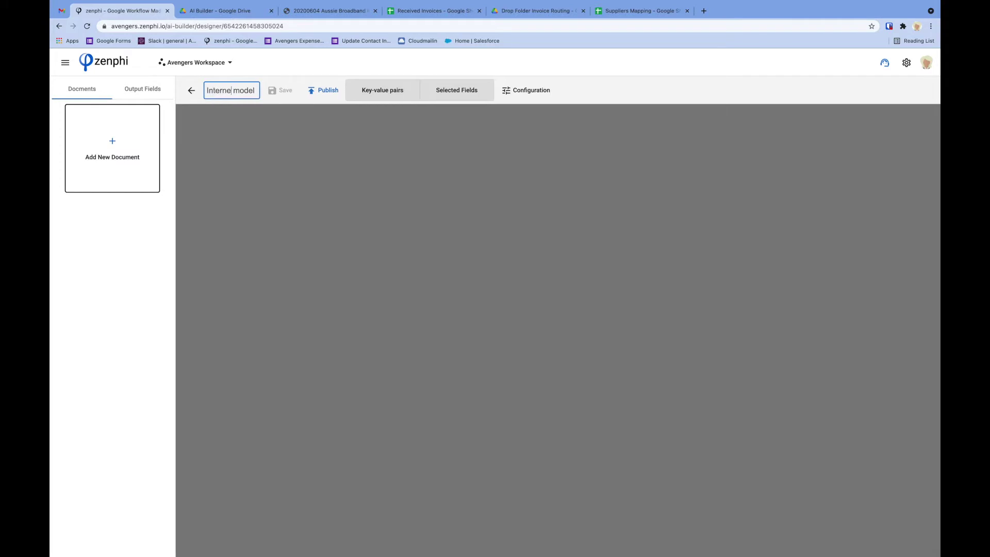
text(e)
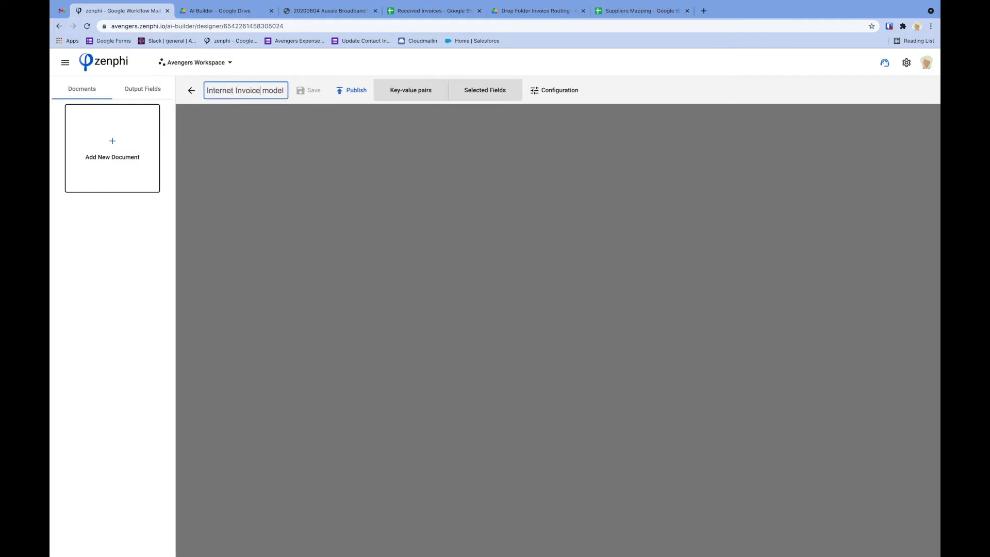
click(235, 91)
text(Provider)
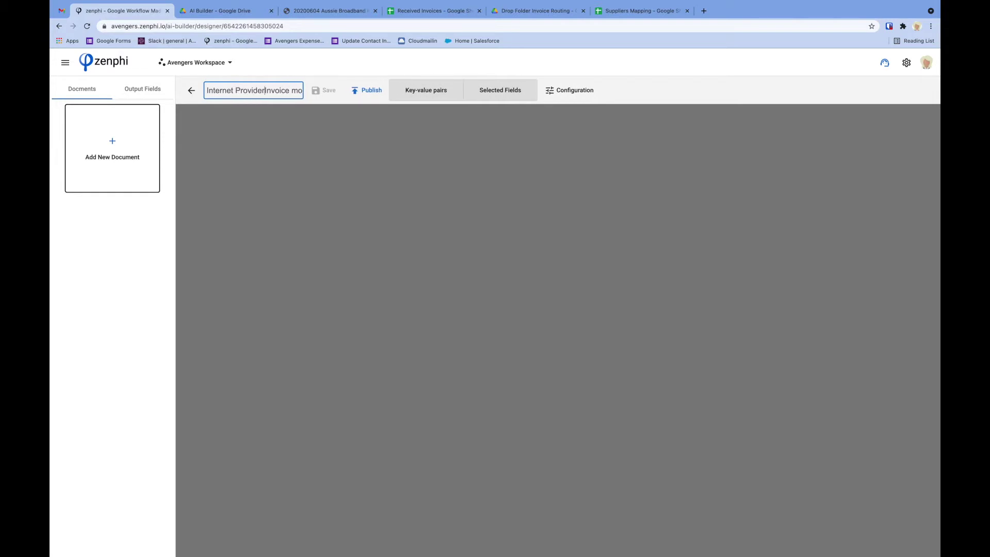
click(258, 156)
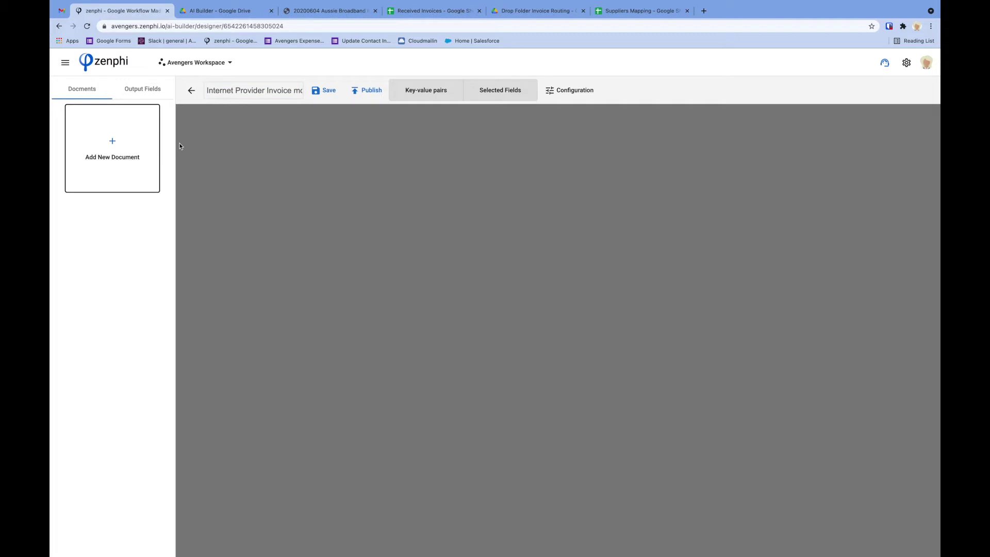
Add the 20201204 Aussie Broadband PDF from Sample Internet Invoices to the model as a document and process it.
click(113, 149)
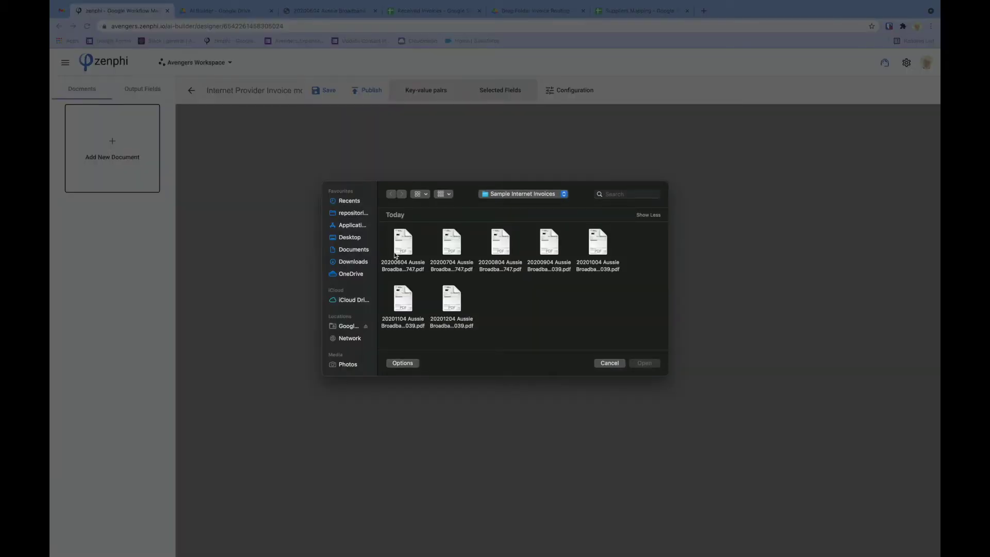
click(454, 300)
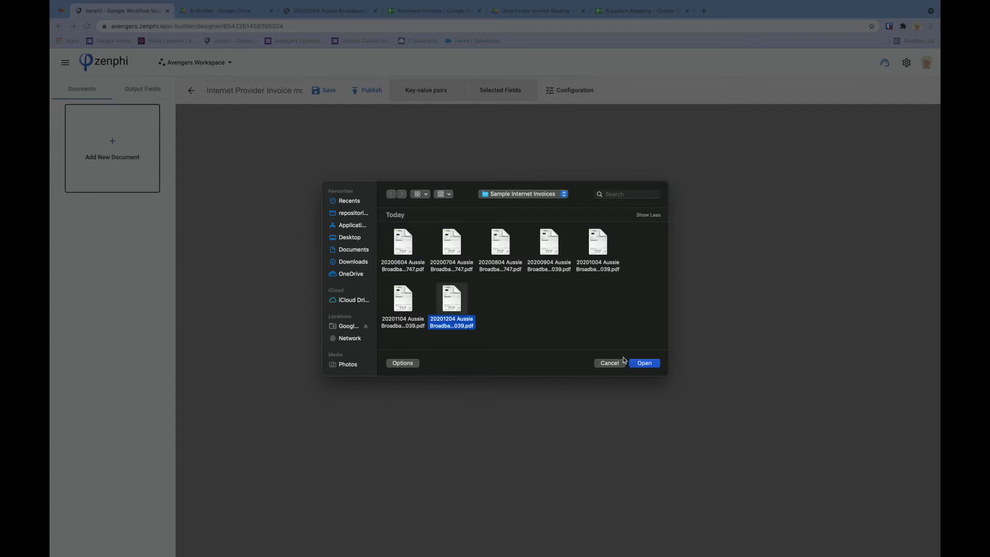
click(645, 363)
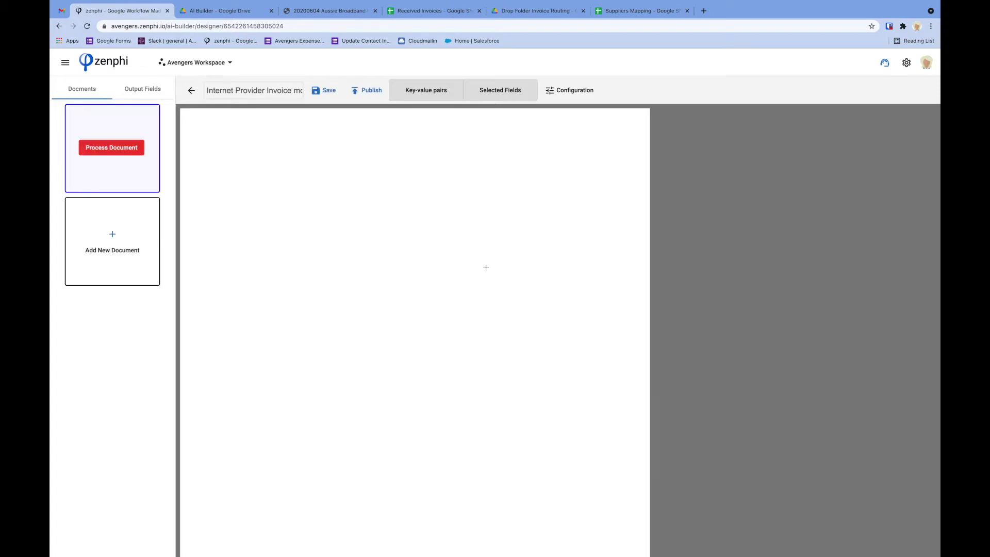
click(104, 154)
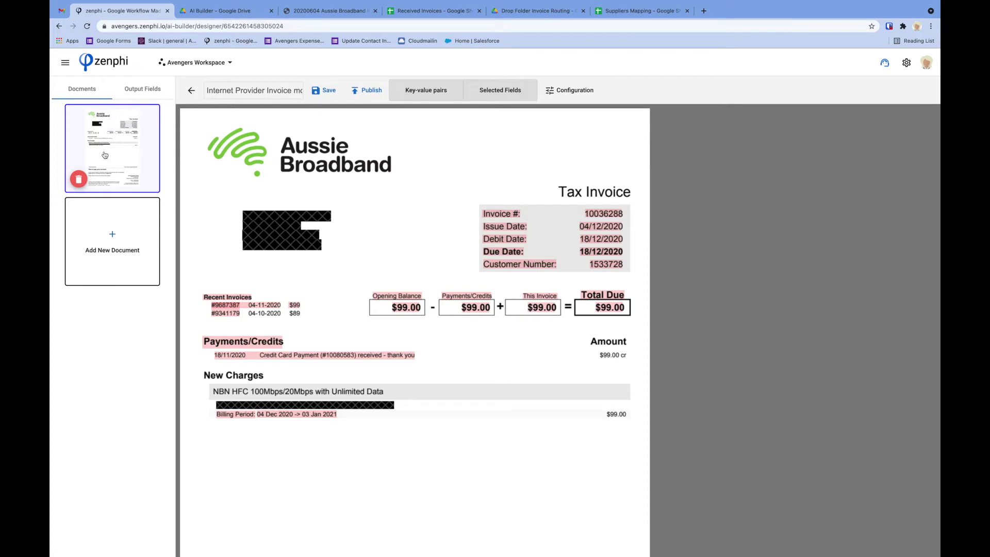
Add the invoice's "Invoice #" value to the model output with the title "Invoice Number".
click(612, 215)
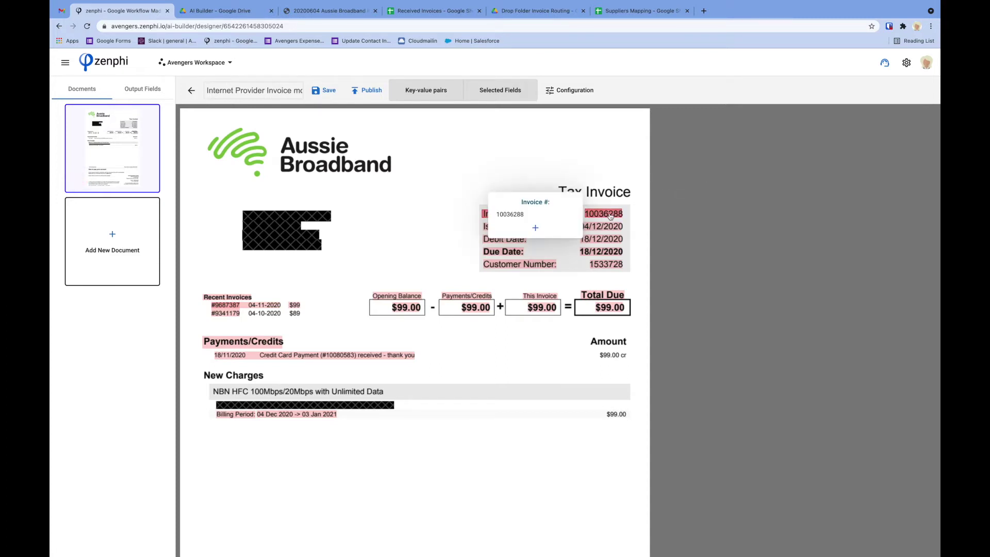
click(535, 230)
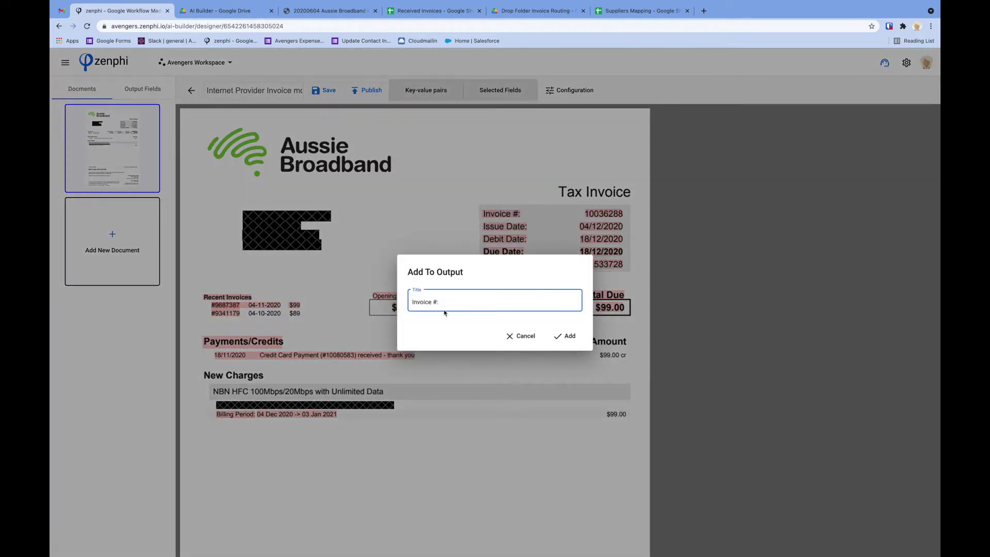
key(BackSpace)
key(BackSpace)
text(Number)
click(566, 337)
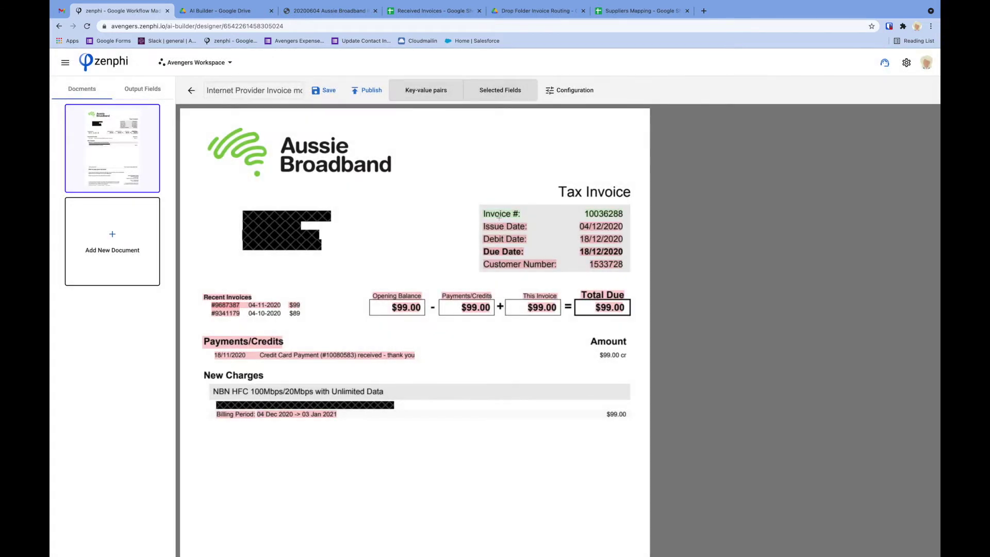
Add the invoice's issue date to the model output with the title "Issue Date".
click(504, 220)
mouse_move(536, 229)
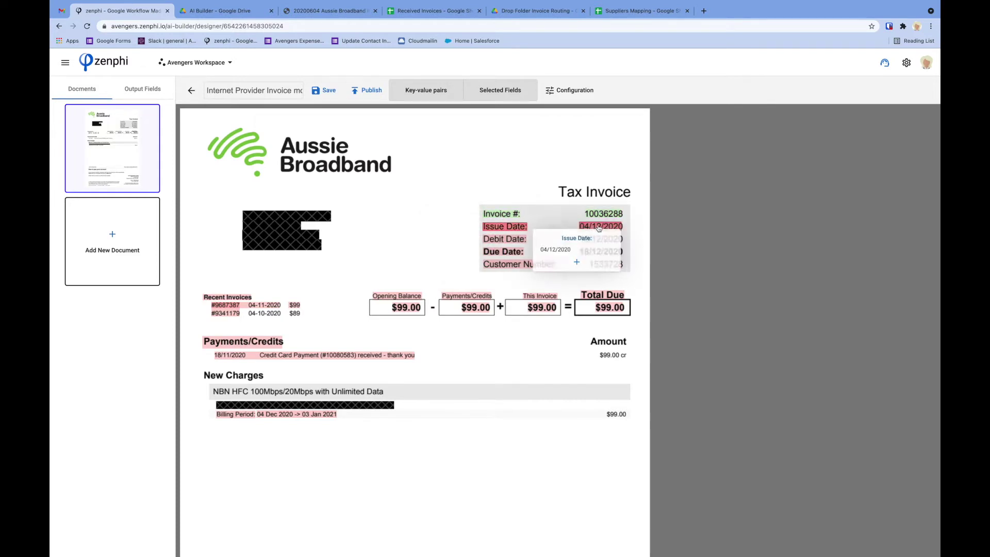
click(578, 265)
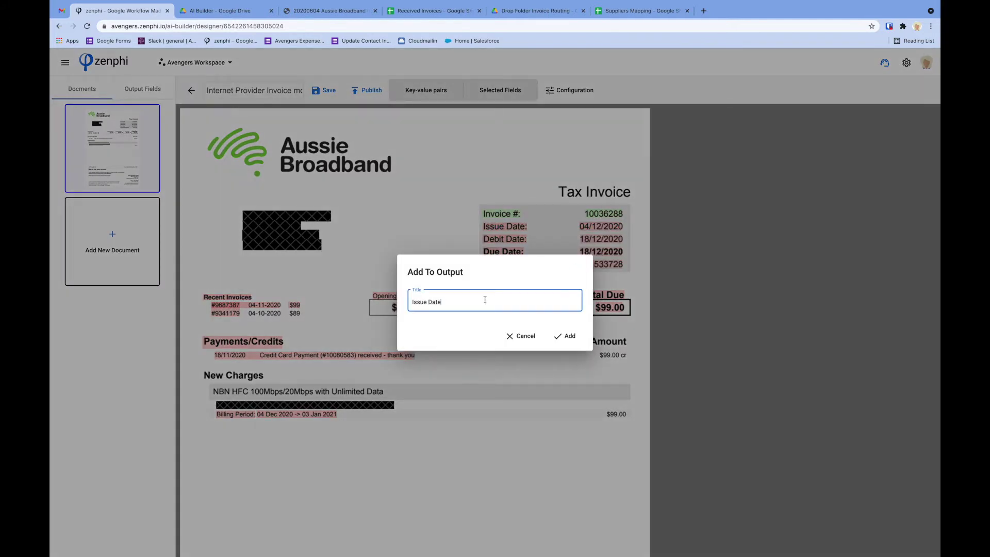
click(561, 336)
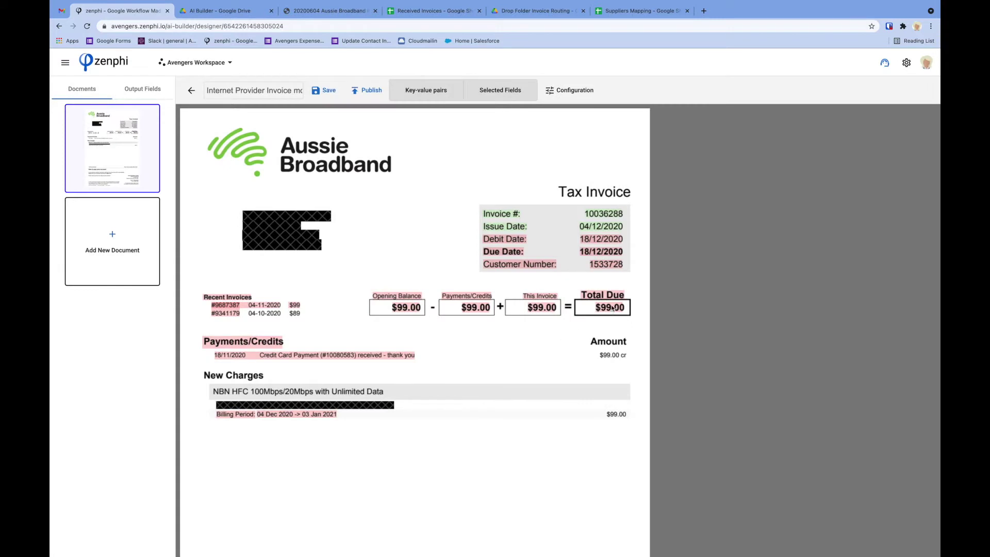
Add the invoice's "Total Due" value to the model output with the title "Total Amount".
mouse_move(613, 309)
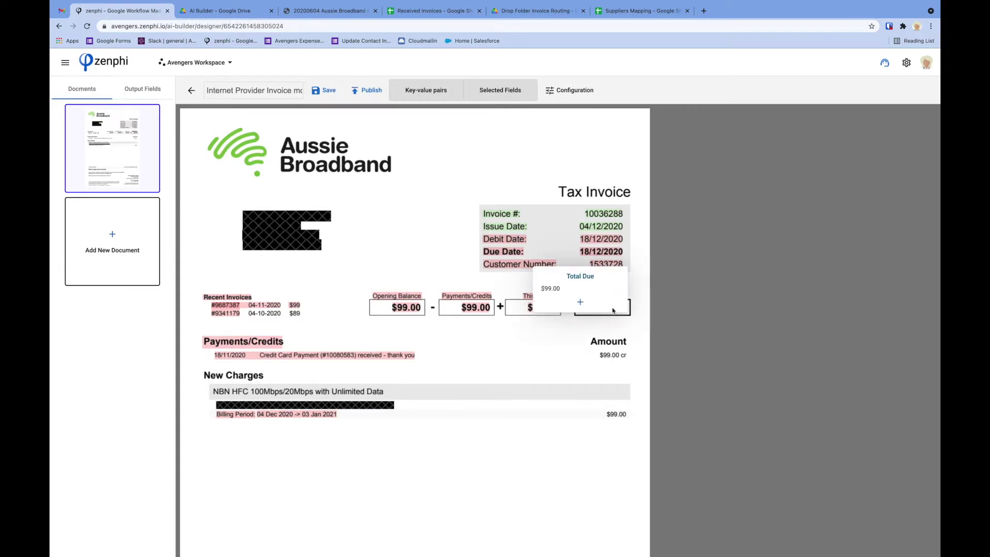
click(582, 303)
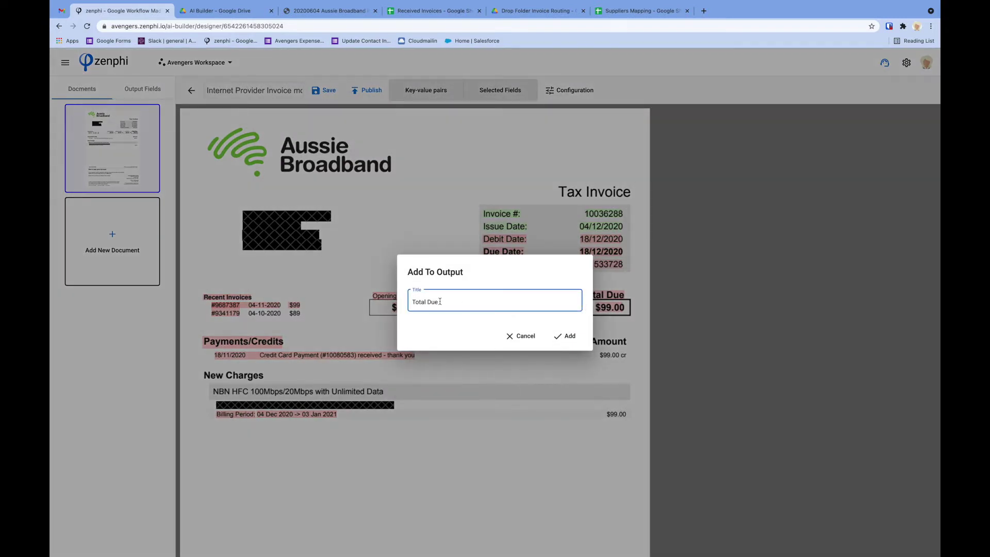
double_click(434, 303)
text(Amount)
click(569, 337)
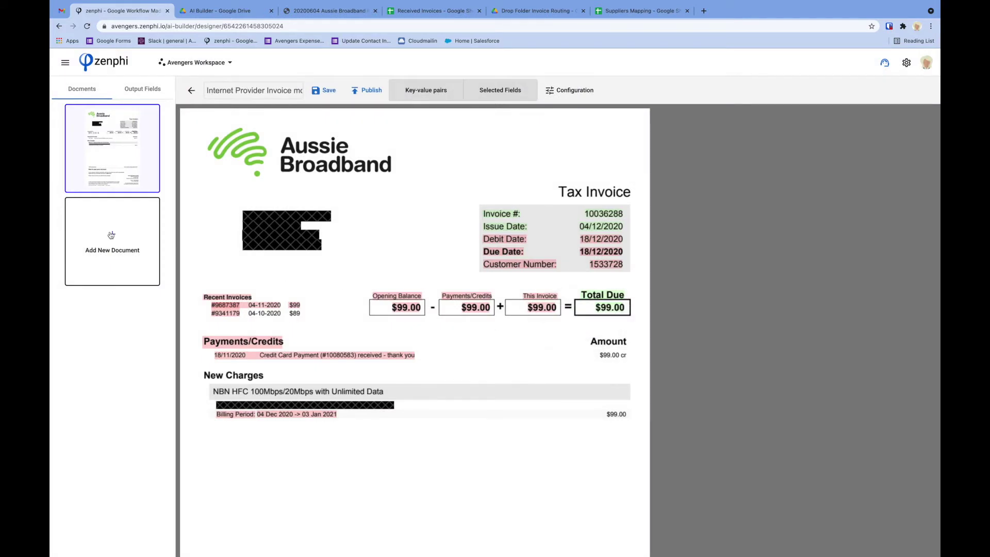
Add the 20201104 Aussie Broadband PDF to the model as a second training document and process it.
click(112, 235)
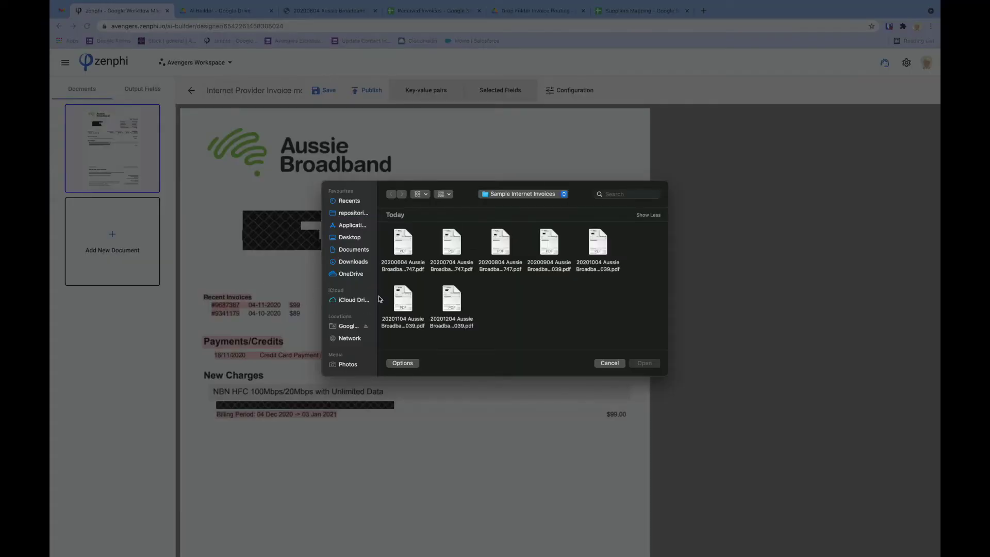
click(403, 299)
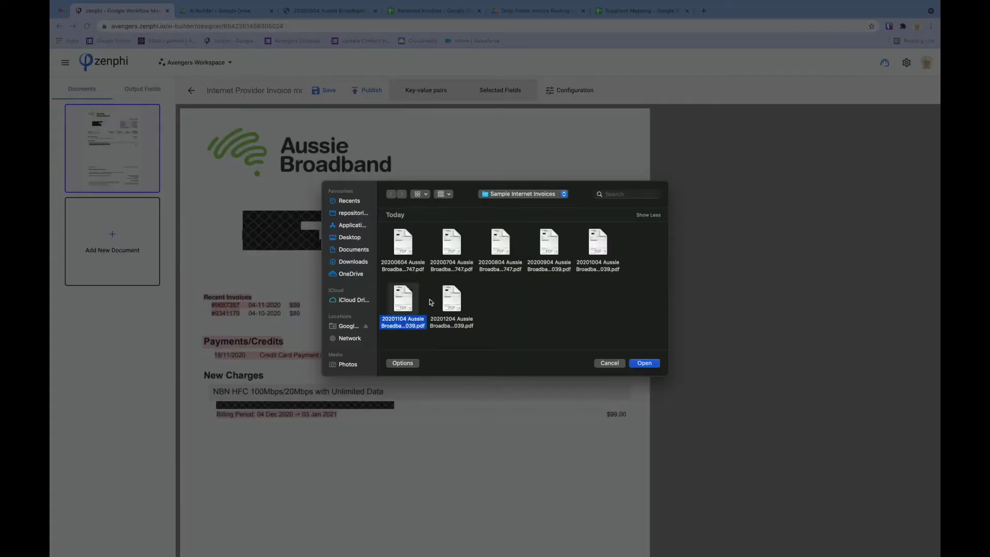
click(642, 365)
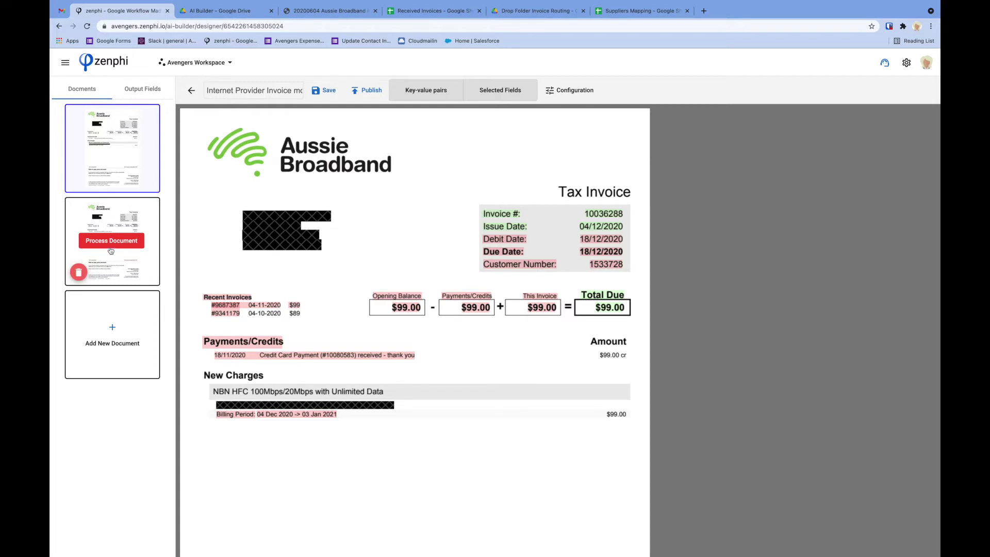
click(123, 221)
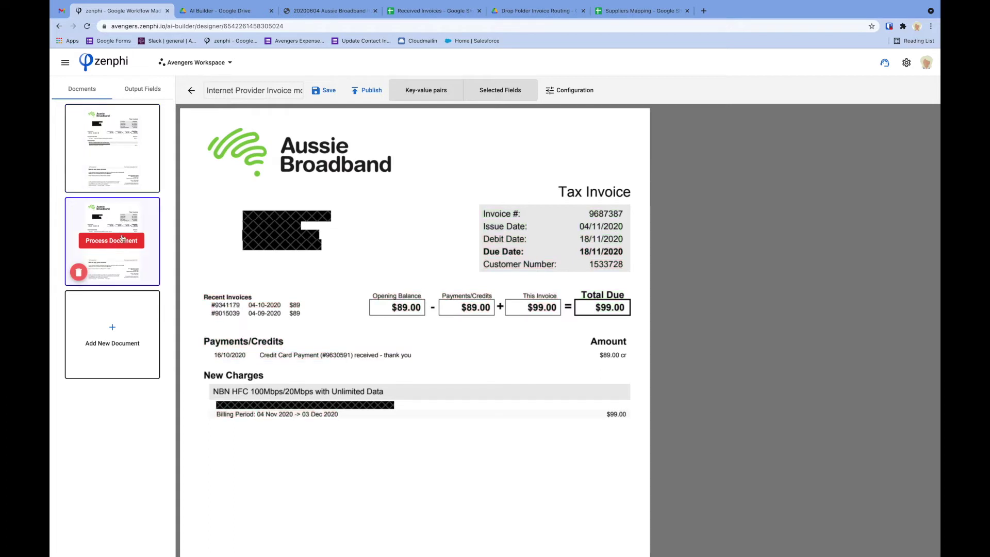
click(122, 241)
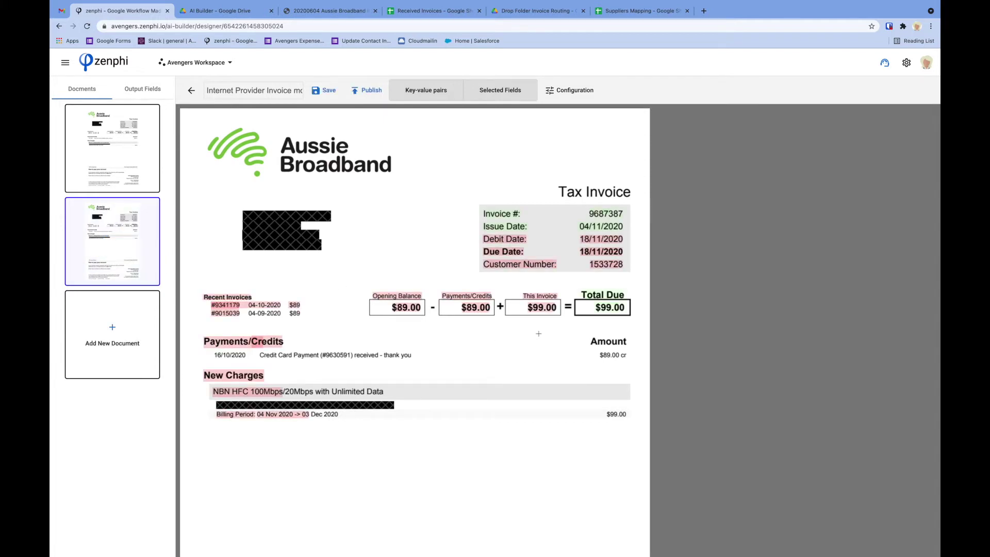
Check the total, issue date and invoice number recognised on the second invoice, and review the model's output fields.
click(608, 309)
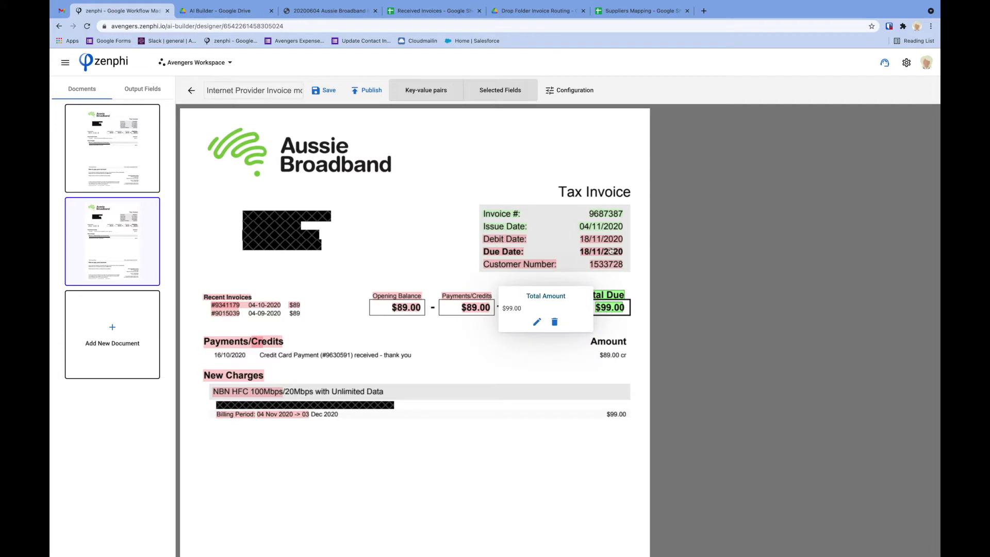
click(604, 227)
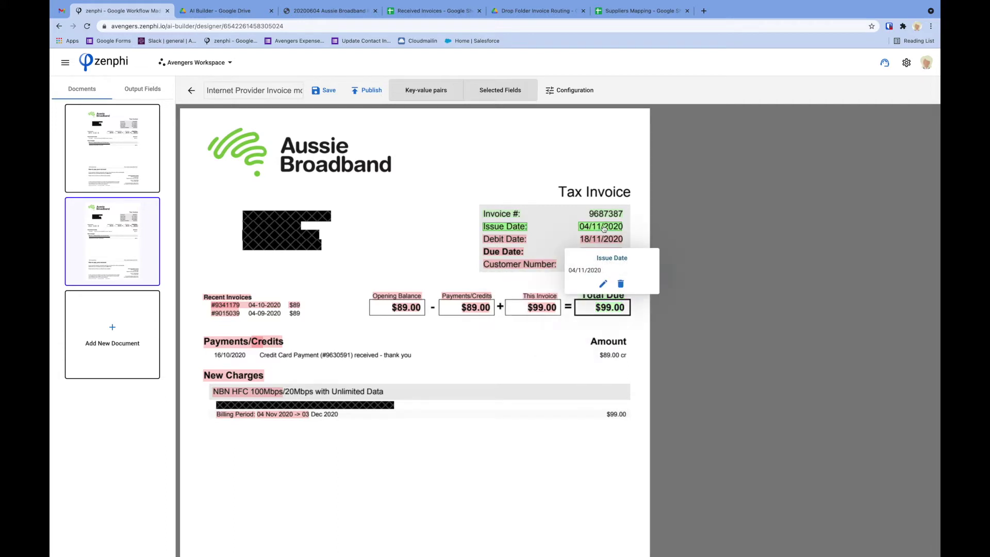
mouse_move(605, 215)
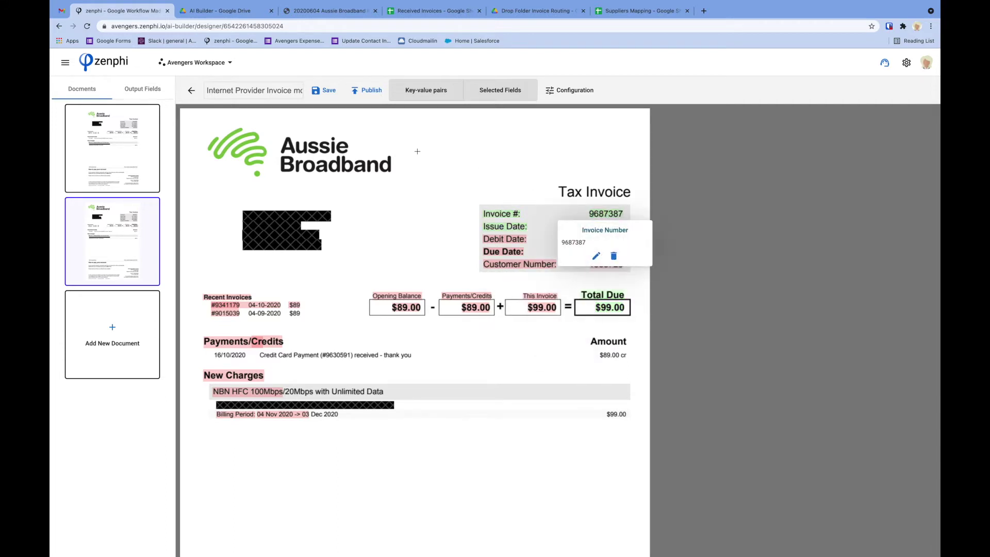
click(141, 90)
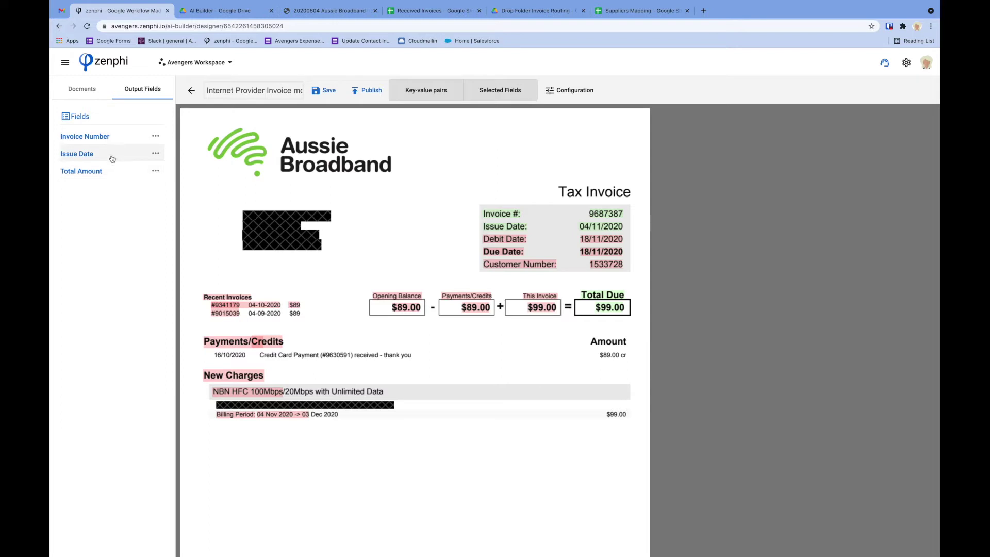
Save and publish the Internet Provider Invoice model.
click(86, 91)
click(329, 90)
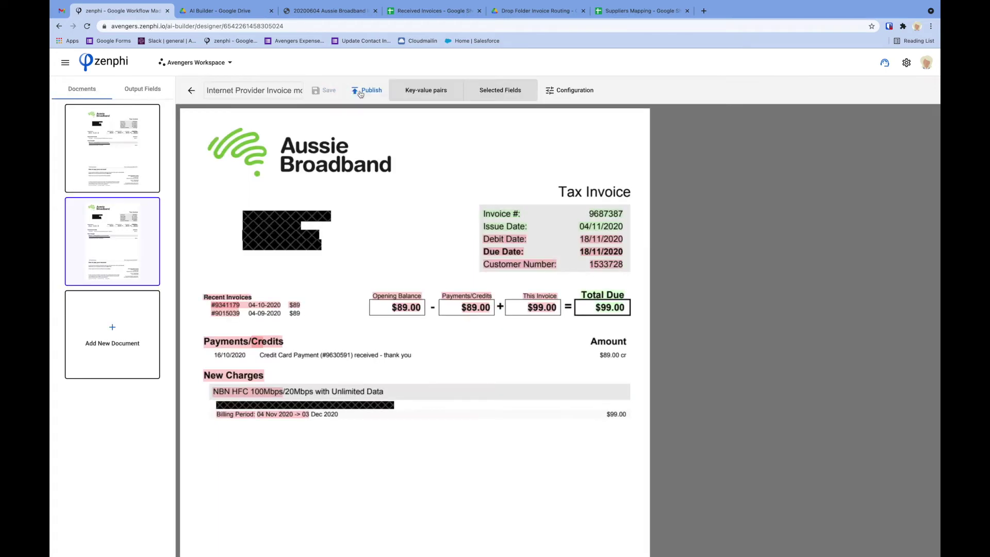
click(361, 92)
Create a flow from the New Email template and name it "Invoice Procesing".
click(66, 63)
click(104, 105)
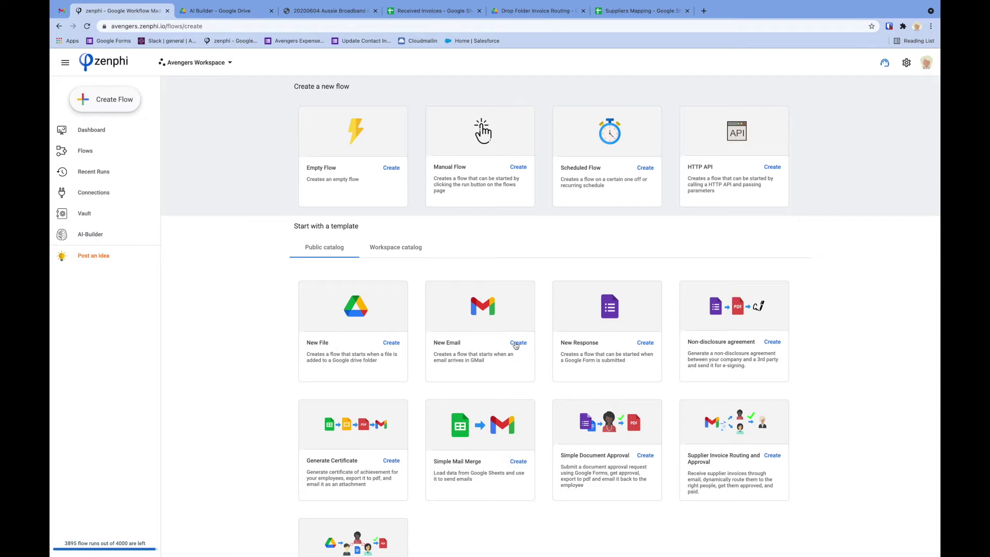
click(515, 344)
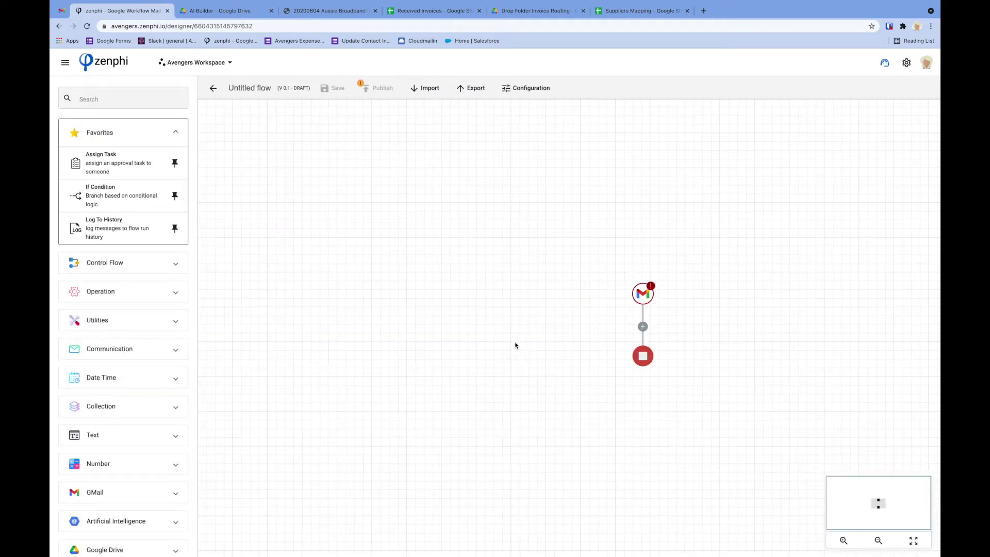
click(243, 84)
text(Invoice Procesing)
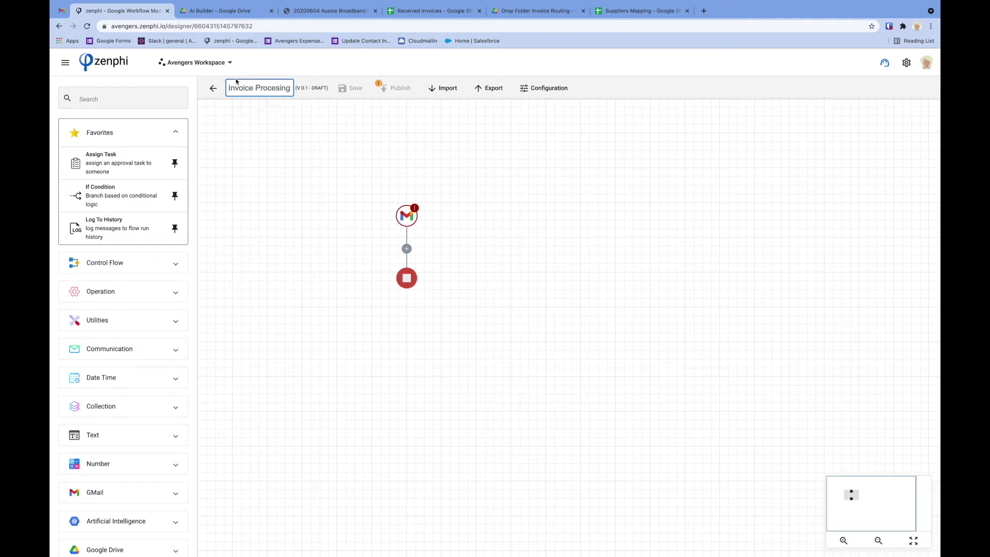
Rename the flow by adding "Internet Provider" in front of "Invoice Procesing".
click(228, 88)
text(Internet Prov)
text(i)
text(vider)
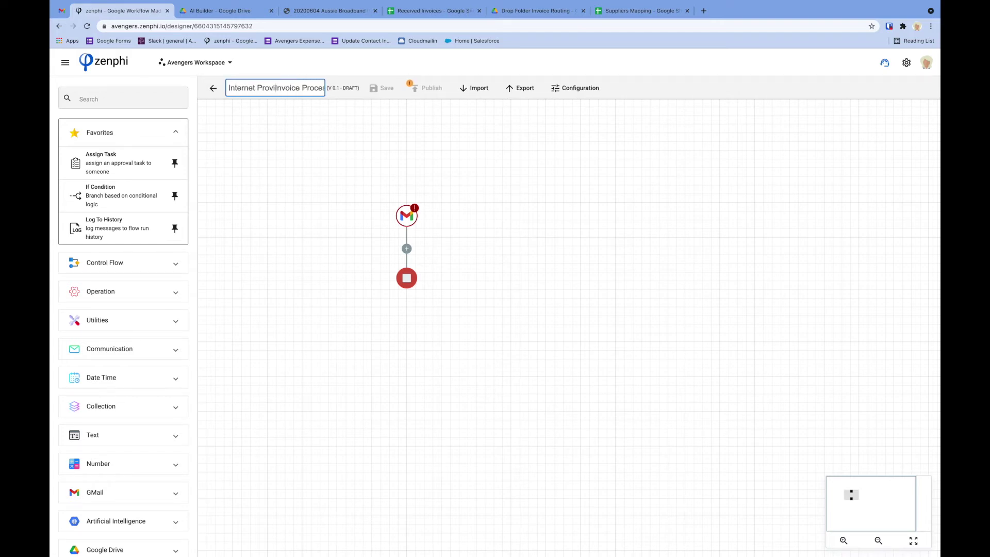
click(308, 200)
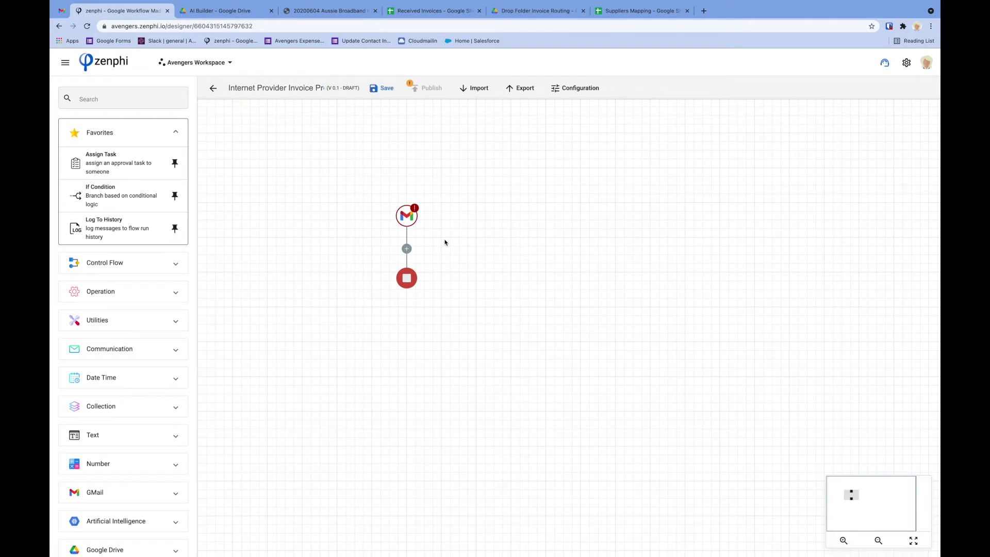
Switch the flow's Gmail New Email trigger to the other available Gmail connection.
click(407, 215)
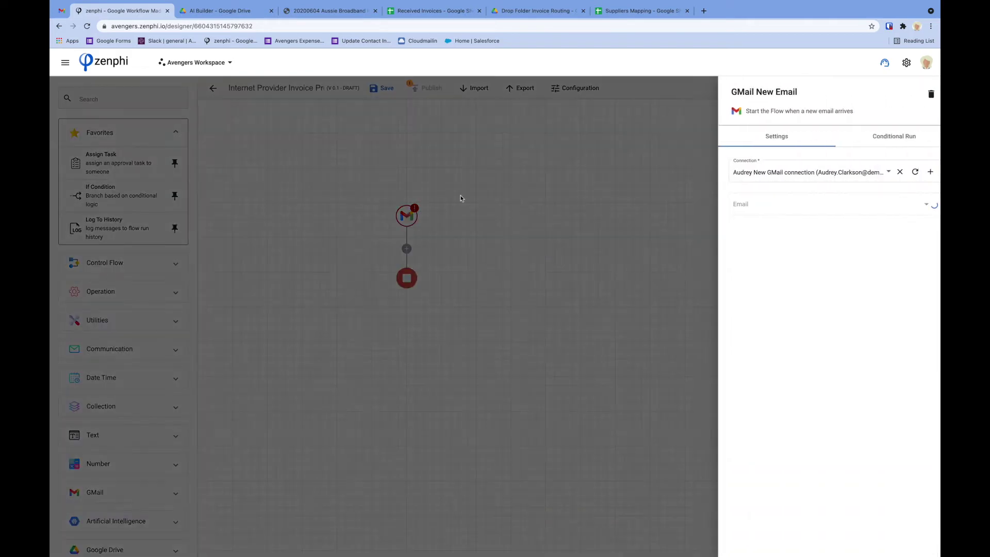
click(810, 173)
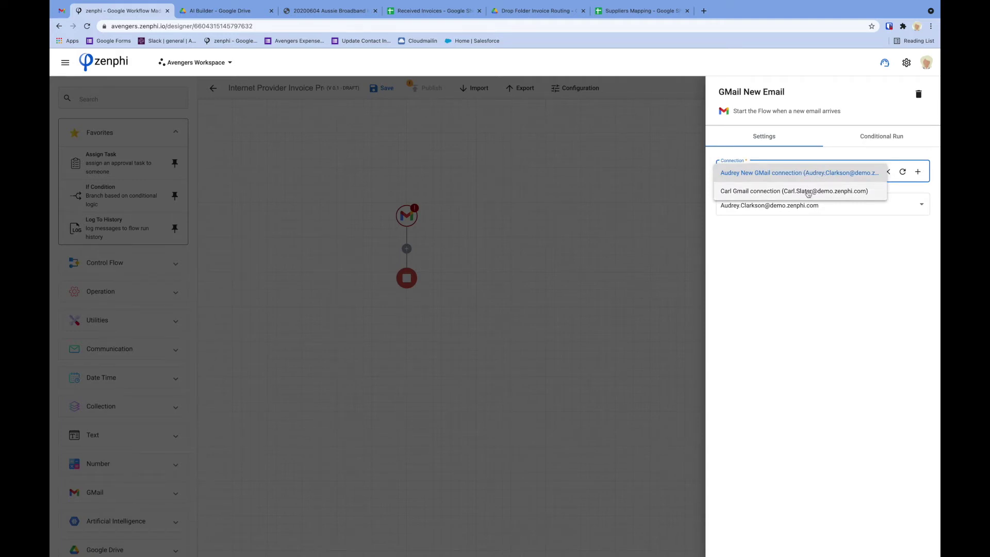
click(755, 196)
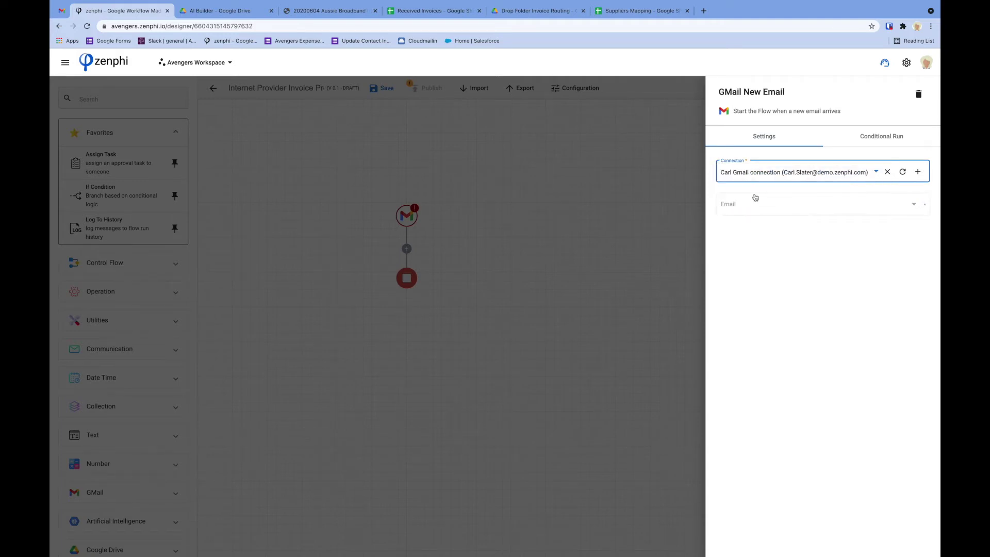
click(577, 236)
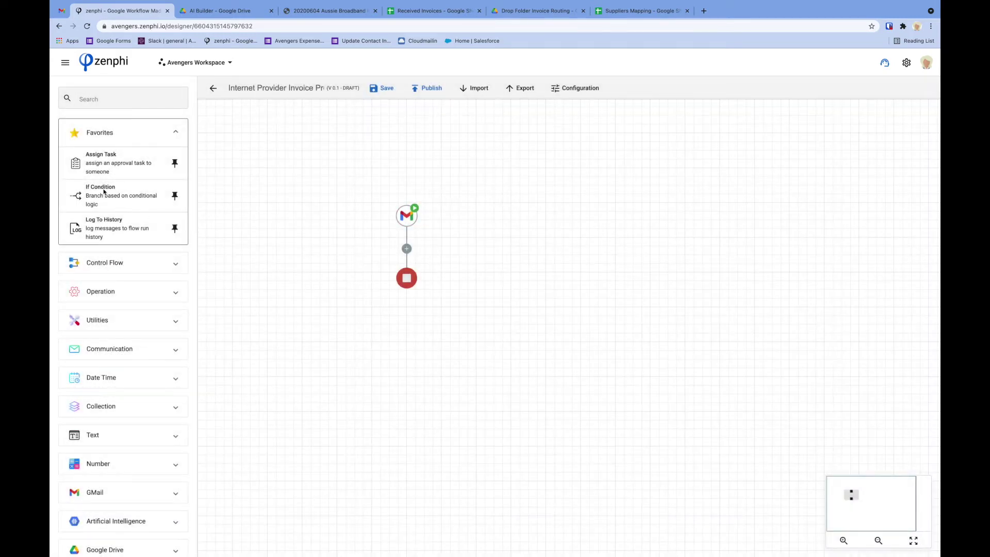
Add an If Condition directly after the email trigger and name it "Is a Valid Invoice Email?".
drag(104, 193, 412, 249)
drag(580, 240, 536, 164)
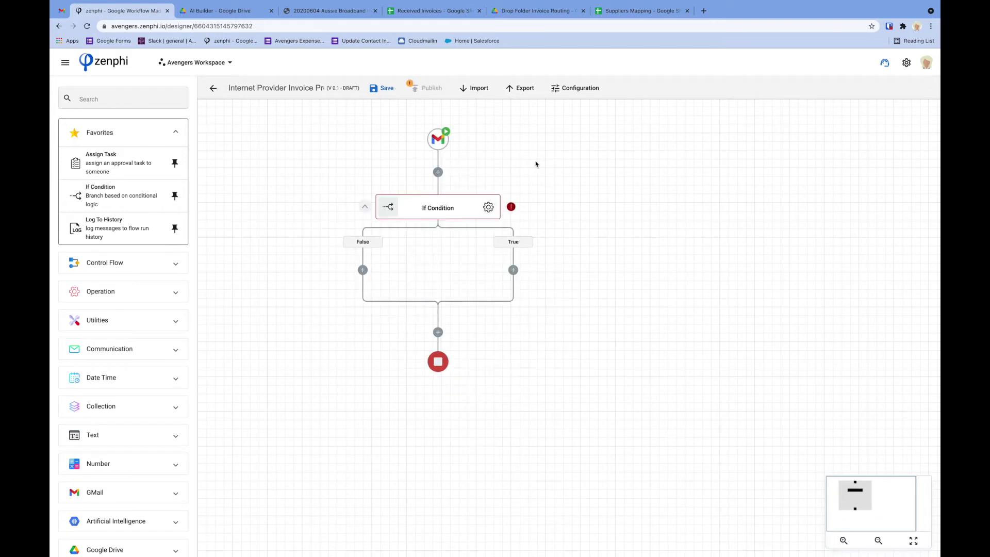
click(489, 208)
double_click(751, 95)
triple_click(751, 95)
text(Is)
text( a Valid)
text( Inoi)
text(voic)
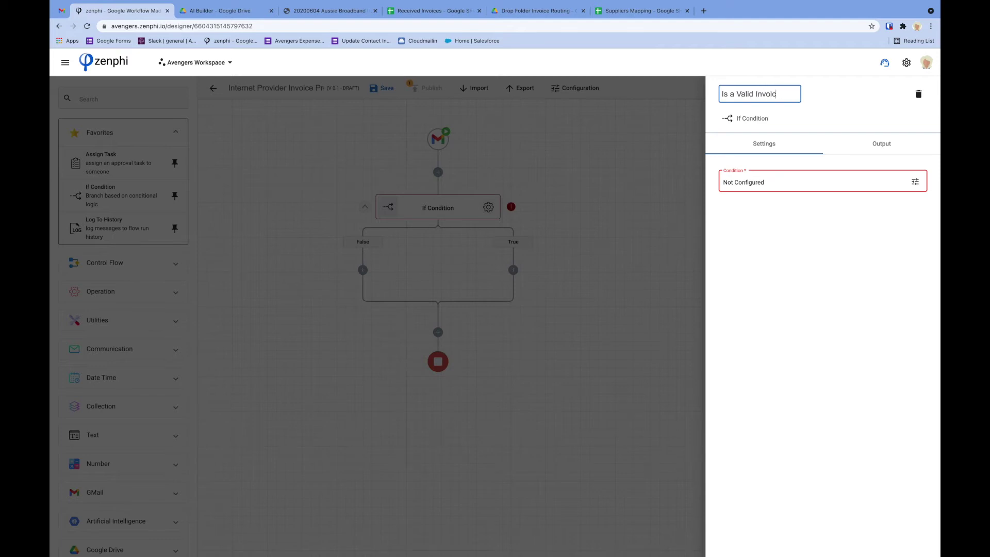
text(e Email?)
key(Return)
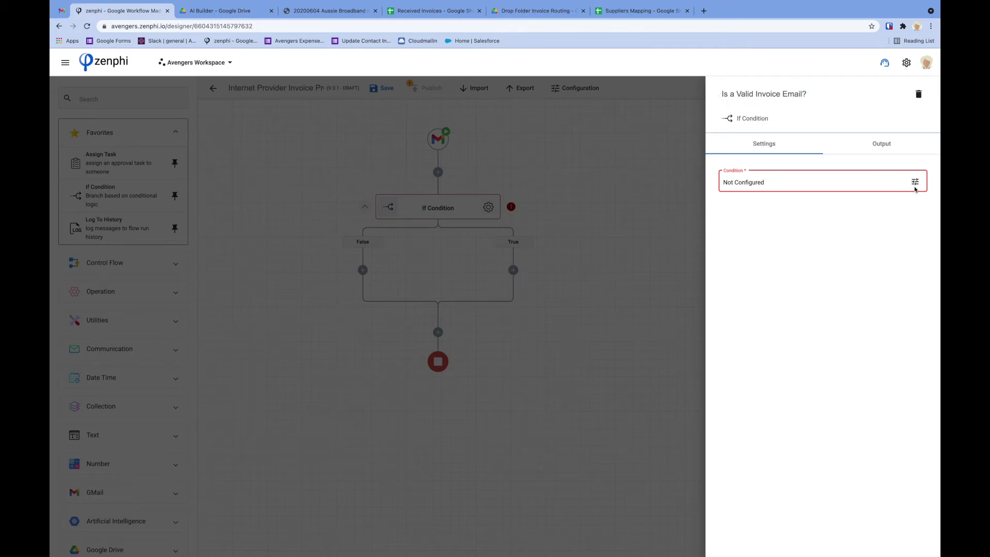
Define the condition's first rule so that the trigger's Attachments count is greater than 0.
click(915, 189)
click(423, 191)
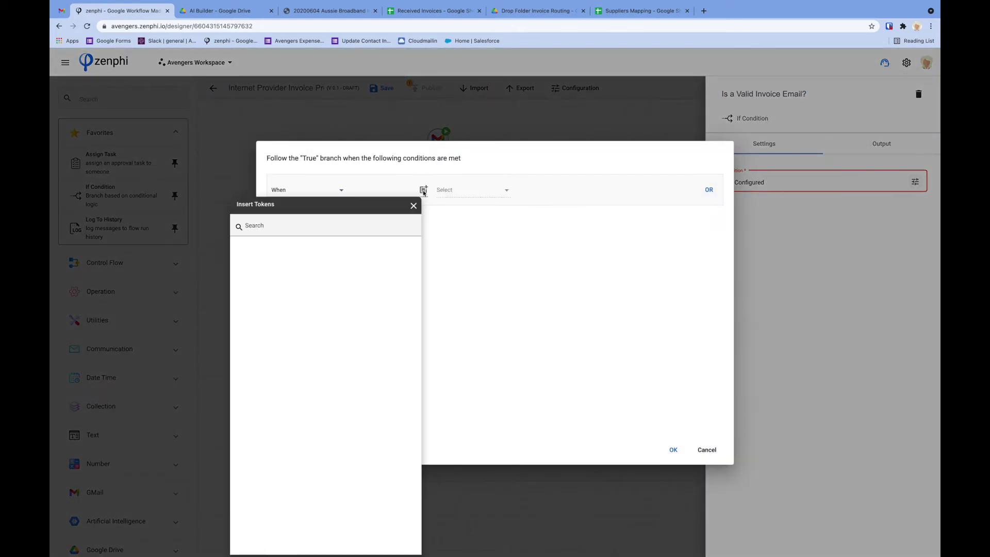
click(314, 254)
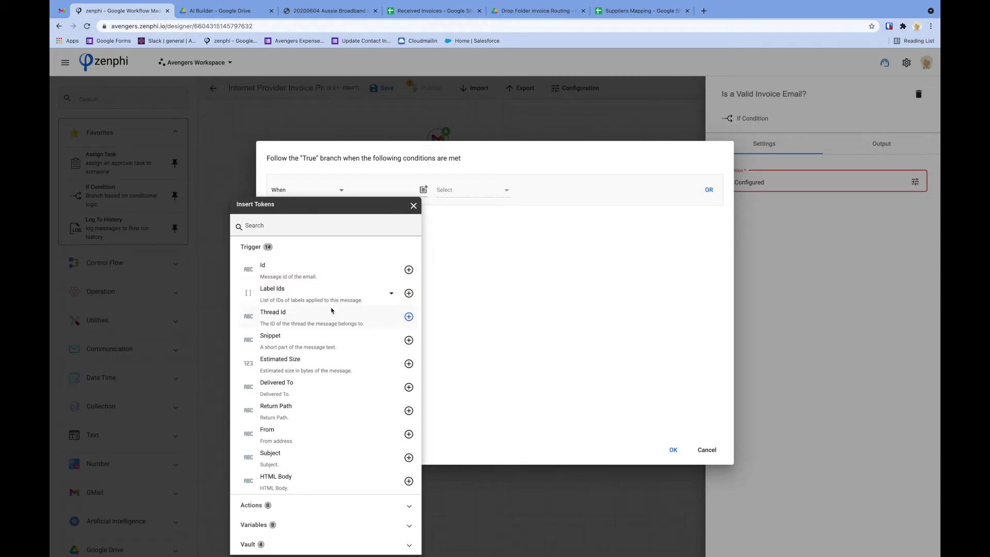
scroll(373, 411, down, 3)
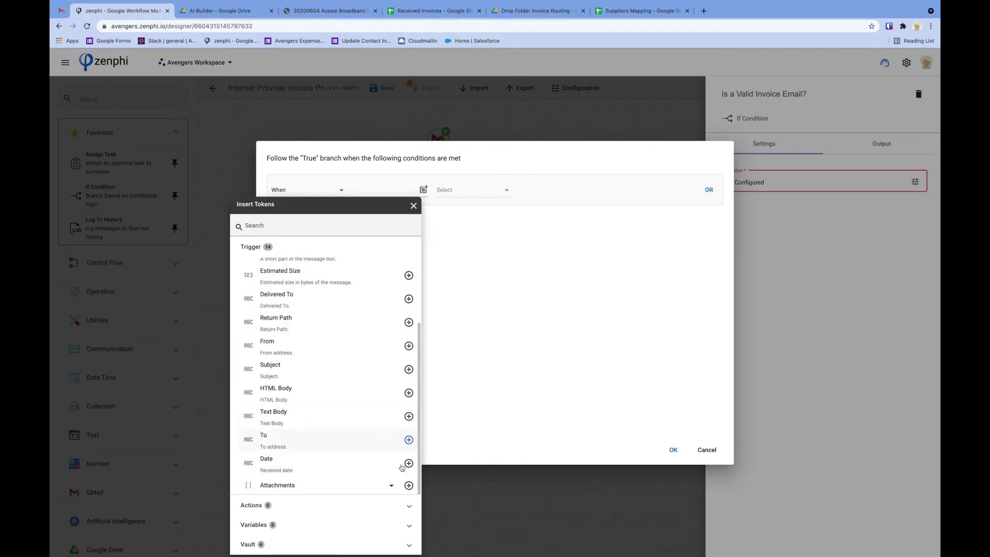
click(409, 485)
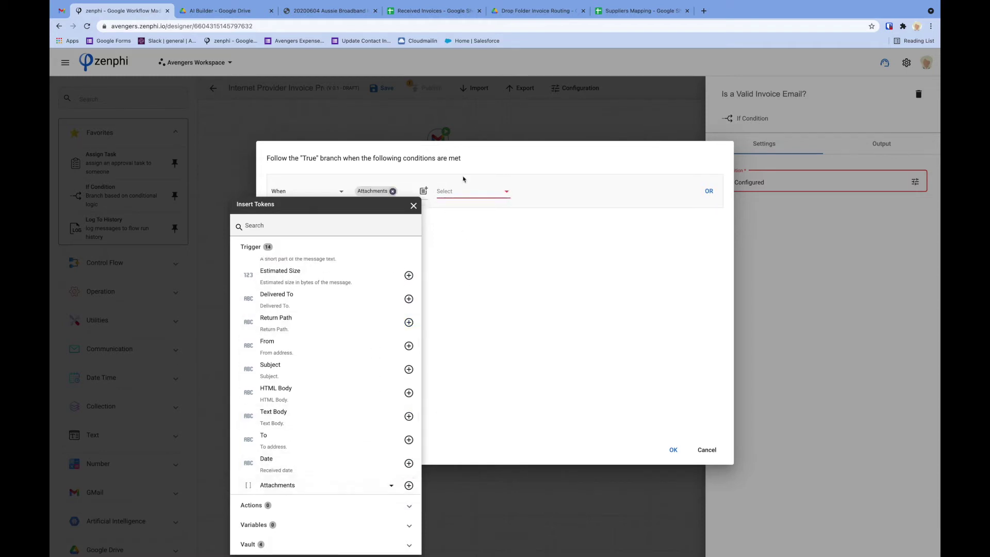
click(464, 192)
click(465, 191)
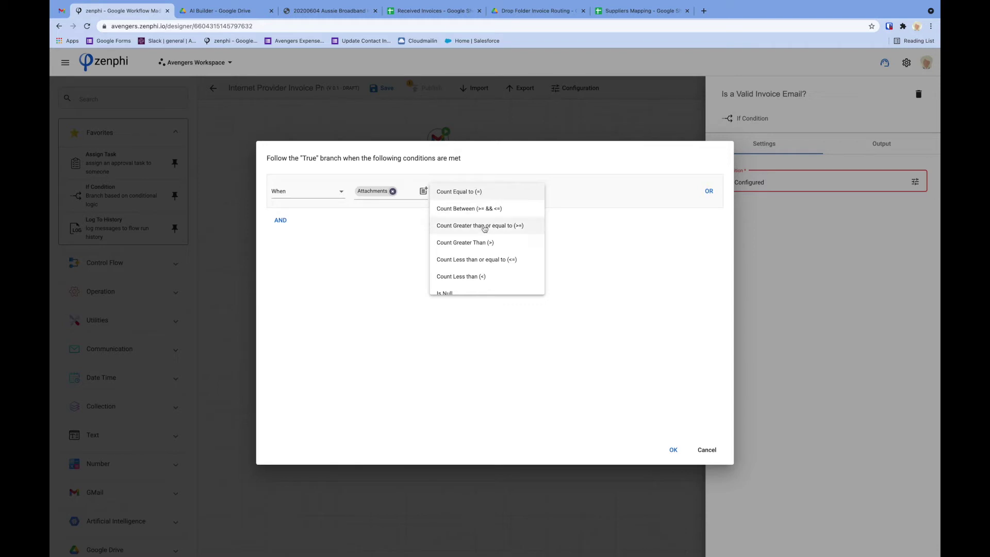
click(497, 242)
click(539, 191)
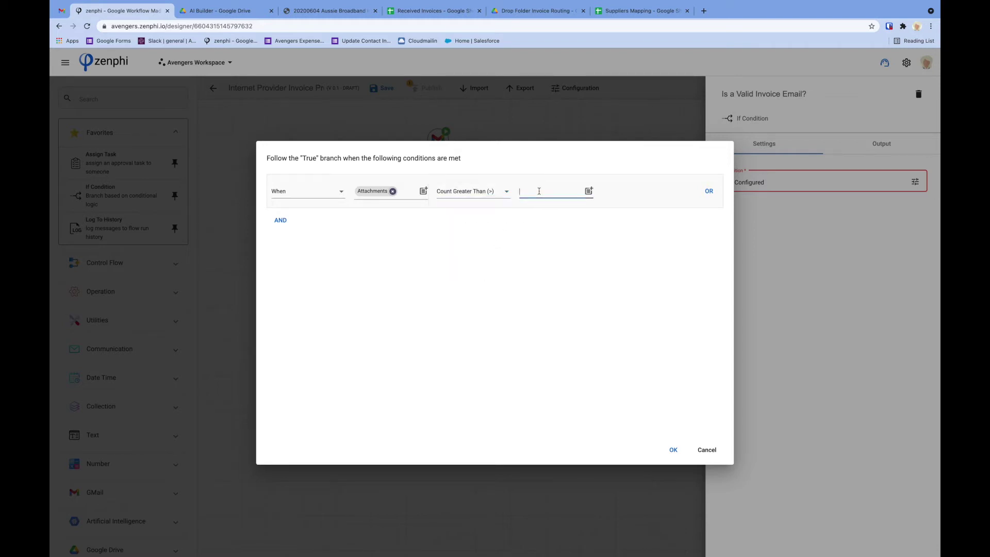
text(0)
Add an AND rule requiring the trigger's Subject to contain "Invoice", and confirm the condition.
click(281, 221)
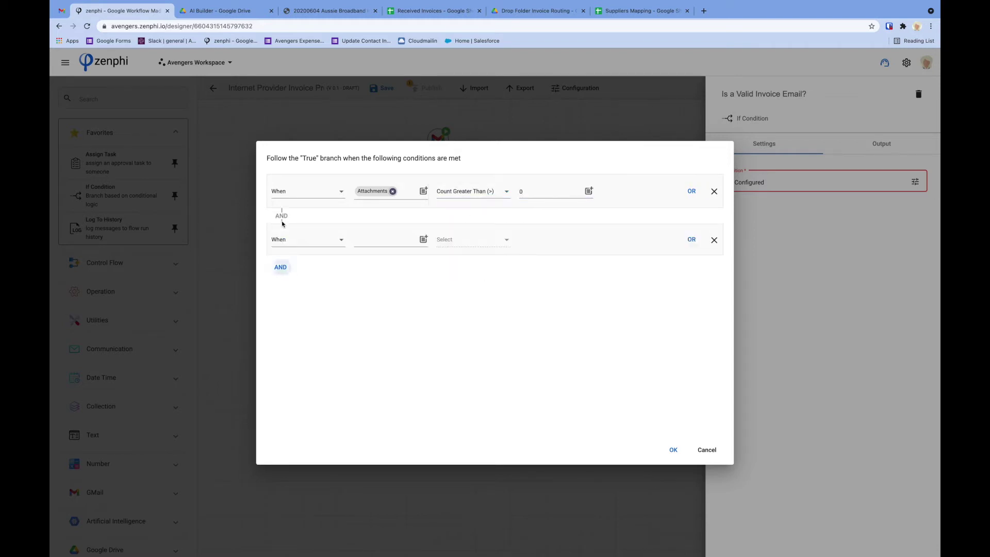
click(423, 240)
click(330, 252)
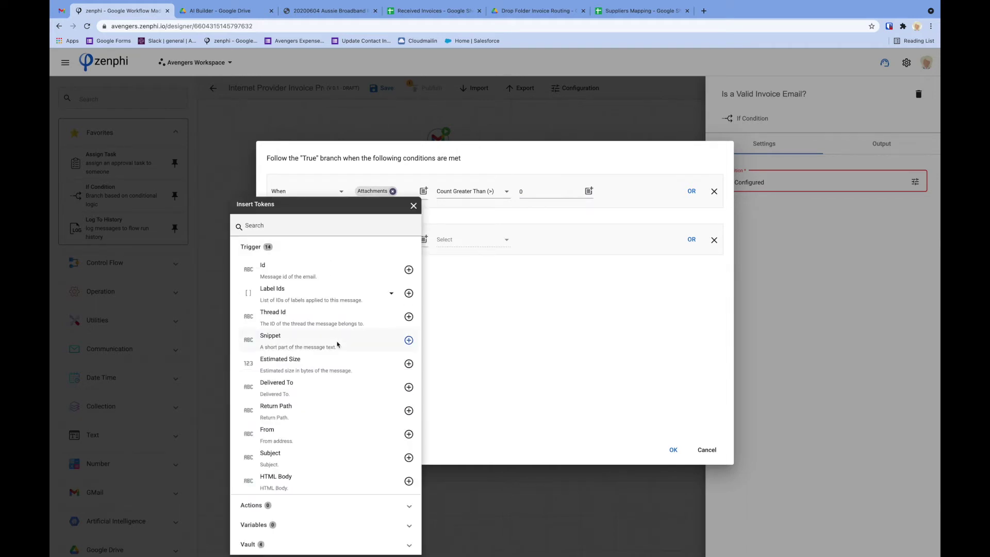
scroll(338, 345, down, 1)
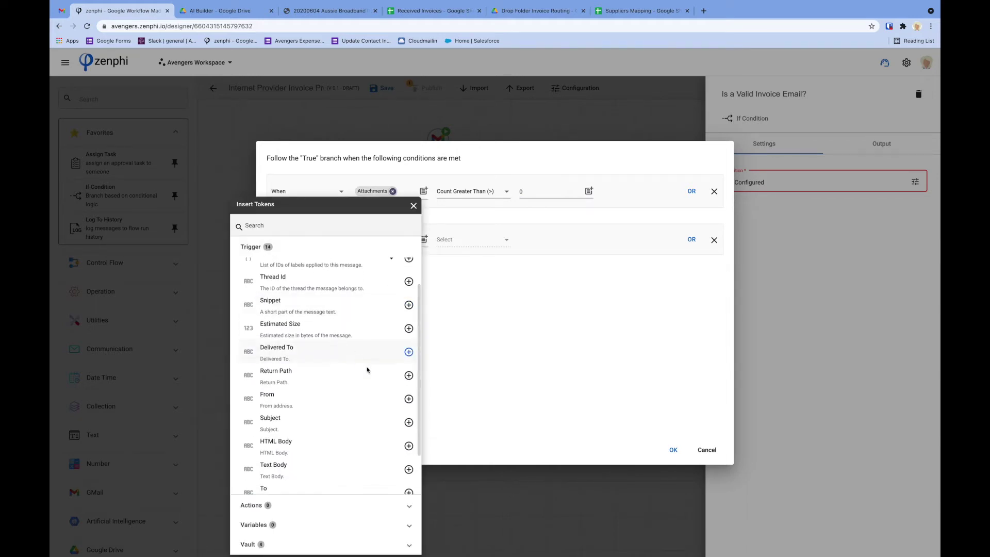
click(408, 423)
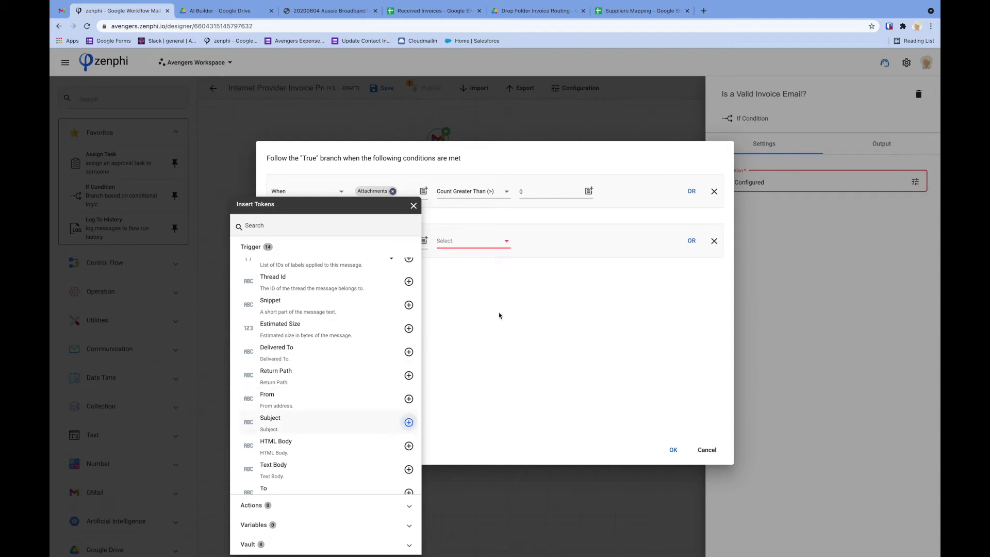
click(473, 242)
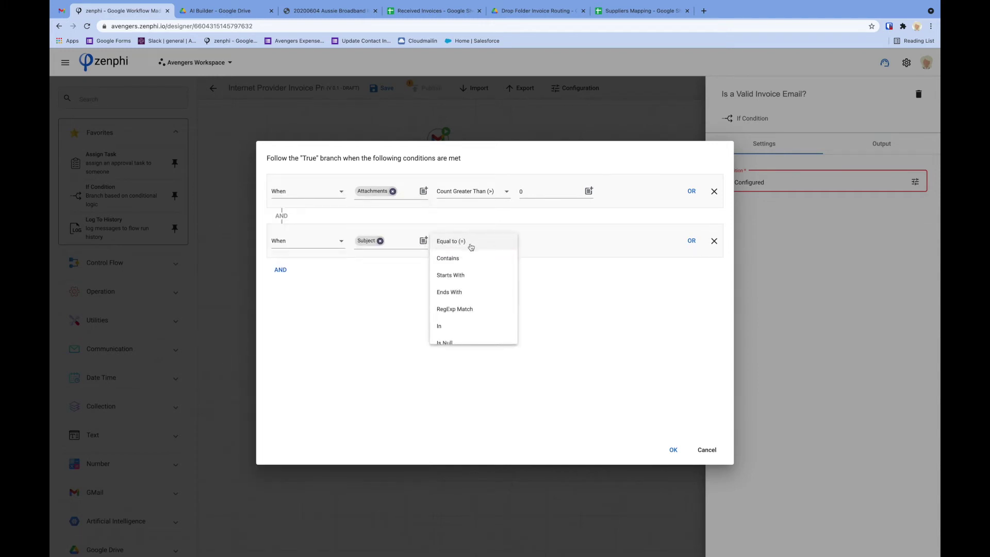
click(468, 258)
click(536, 241)
text(Invoice)
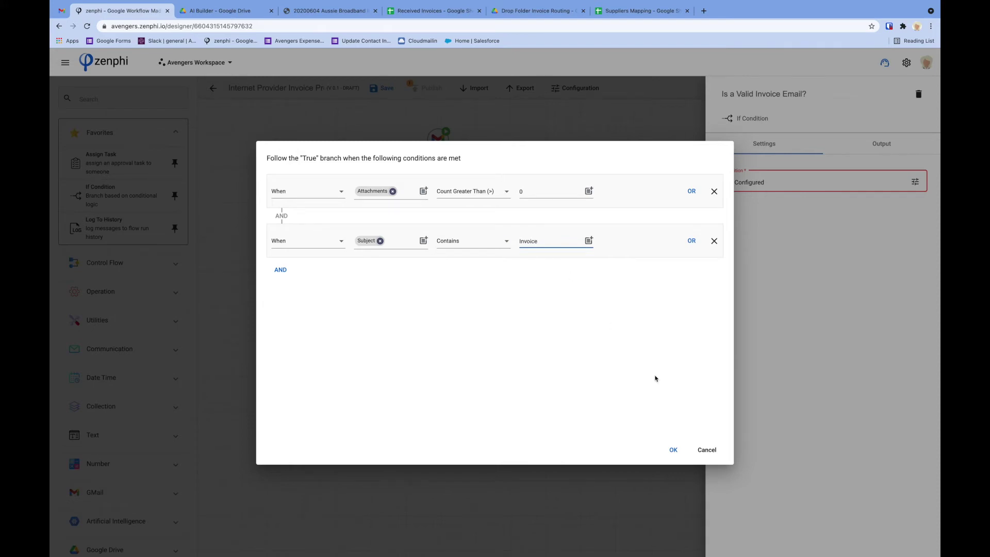
click(673, 450)
click(611, 338)
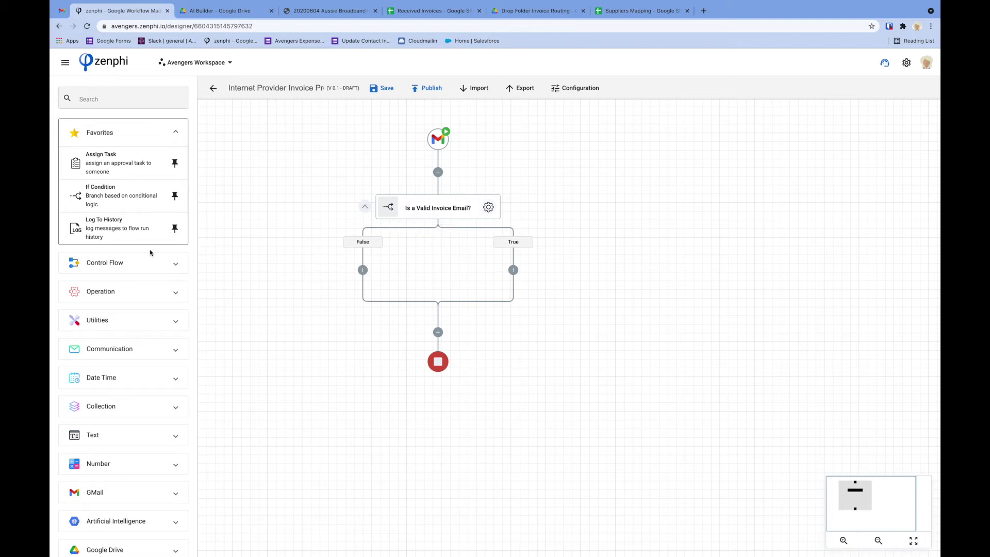
Add a Terminate Flow action to the condition's False branch, preceded by a Log To History action.
click(118, 263)
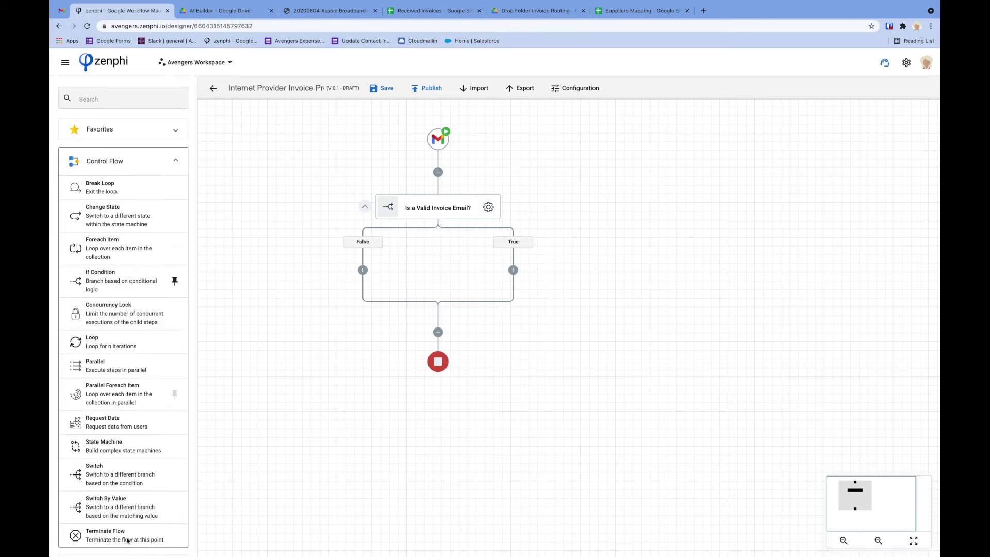
click(158, 490)
drag(159, 490, 364, 271)
click(115, 139)
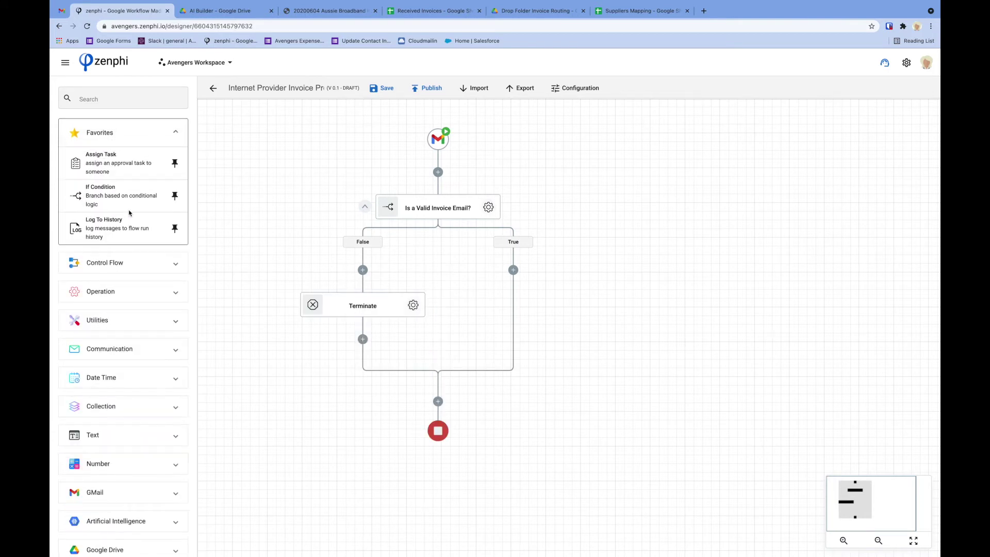
drag(120, 221, 363, 270)
Set the log message to "Received an email from [From] but it was not a valid invoice email.", using the trigger's From token.
click(413, 305)
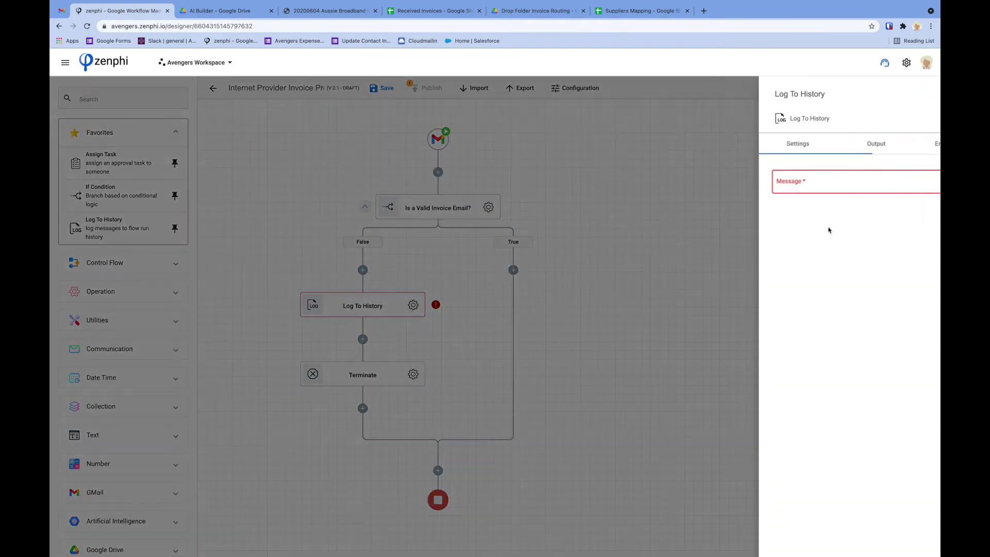
click(798, 181)
text(re)
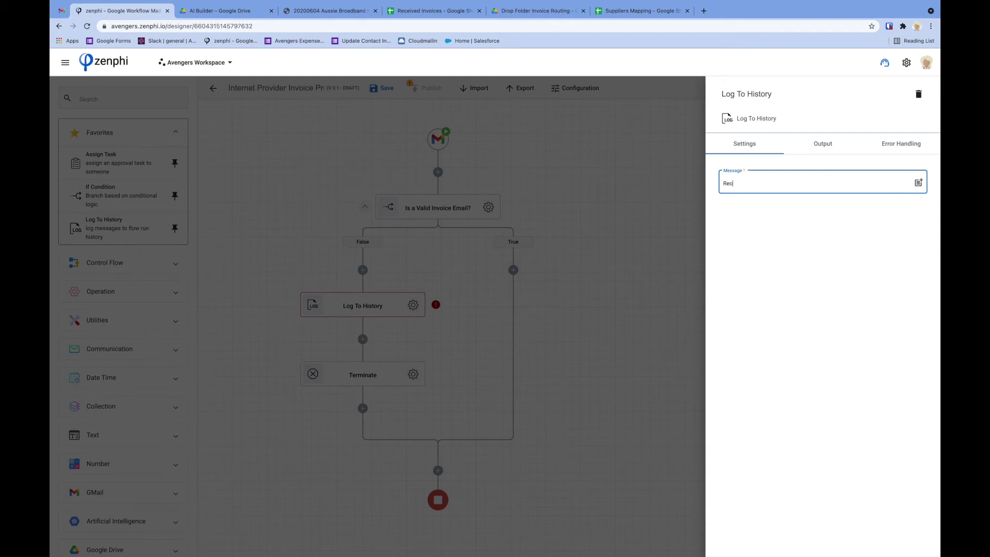
text(ceived an ema)
click(919, 183)
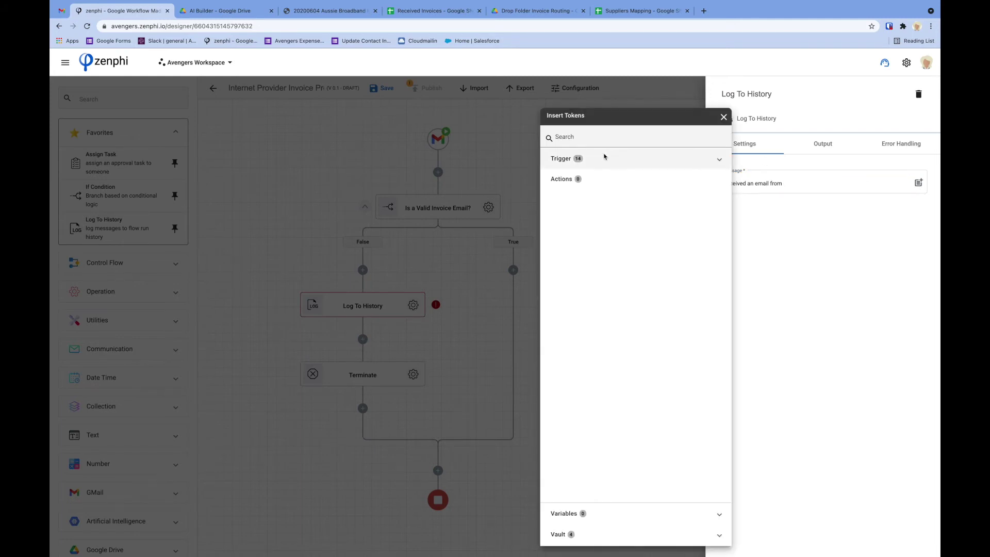
click(605, 156)
scroll(655, 270, down, 1)
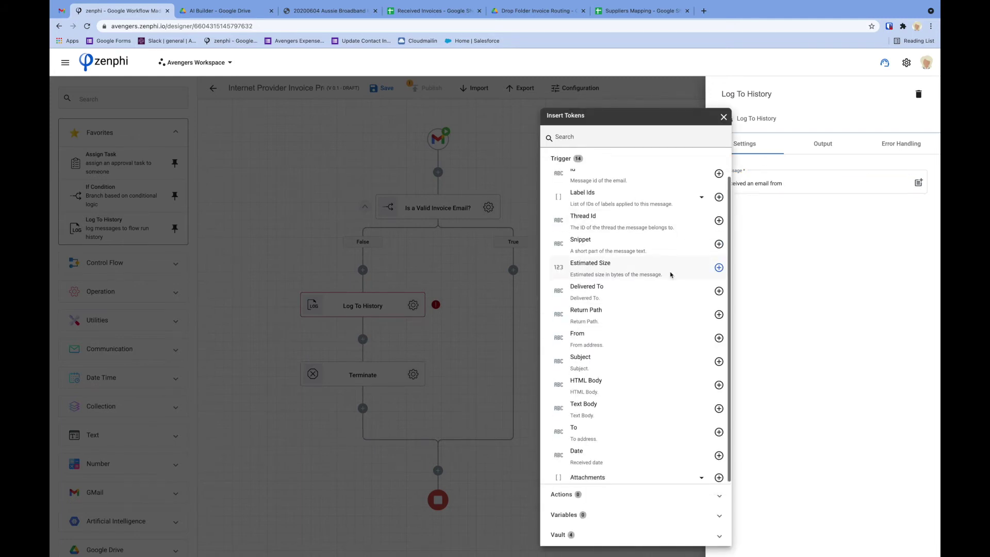
click(719, 335)
text(but it was not a val)
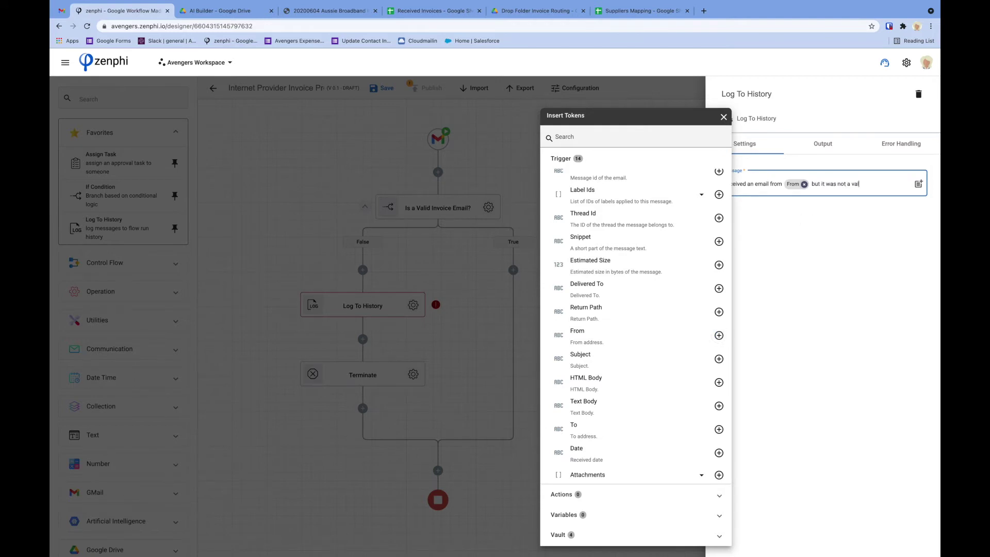
text(id invoice email)
click(290, 196)
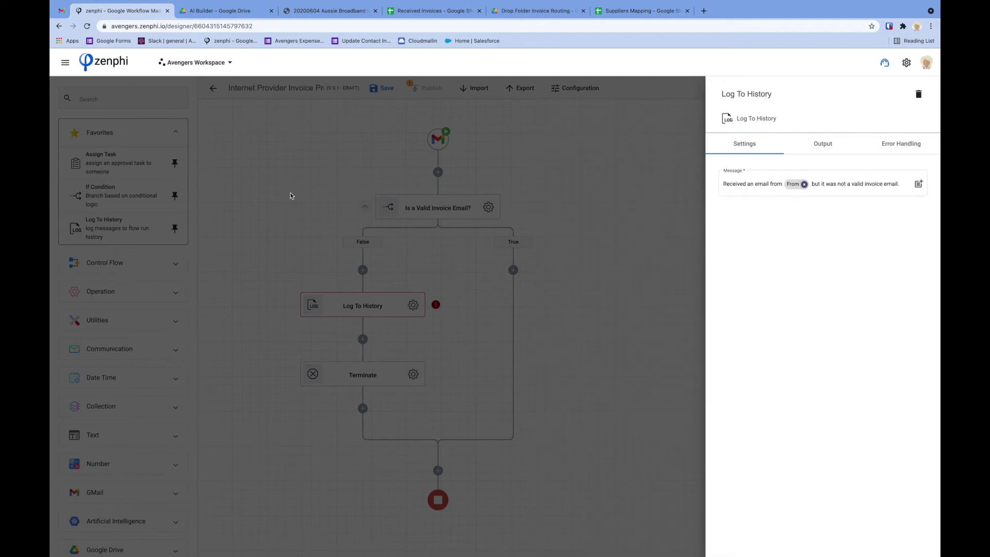
click(411, 272)
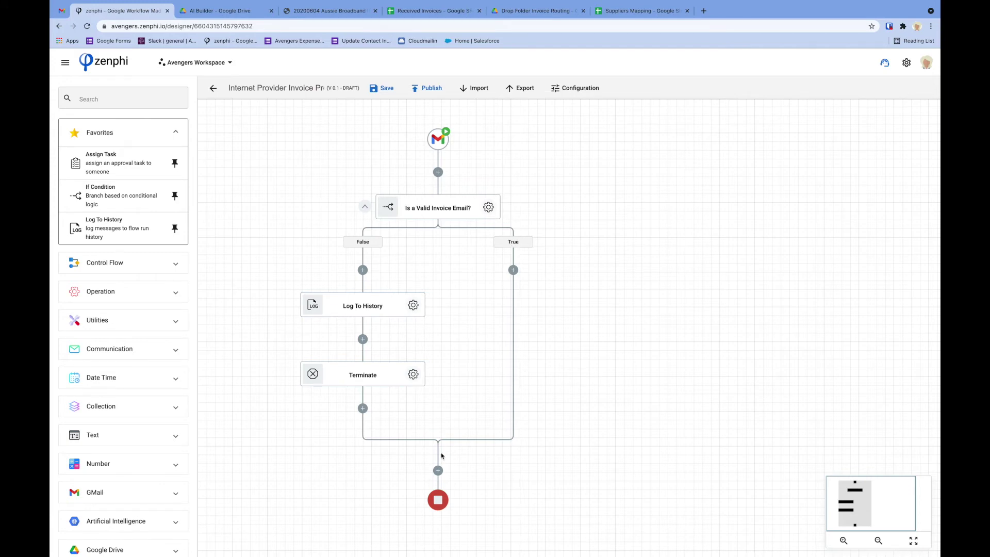
Collapse the "Is a Valid Invoice Email?" condition and add a Foreach item loop directly below it.
click(365, 206)
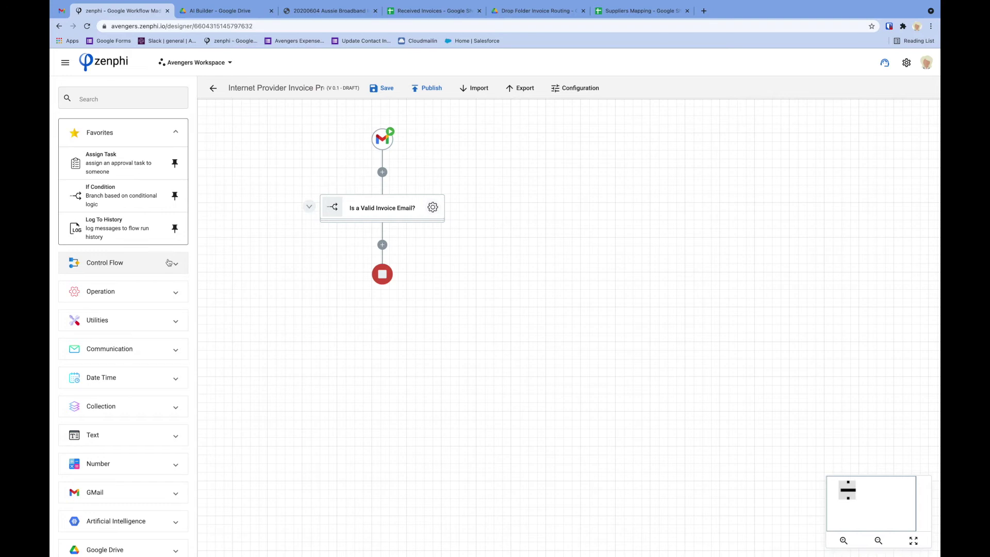
click(169, 263)
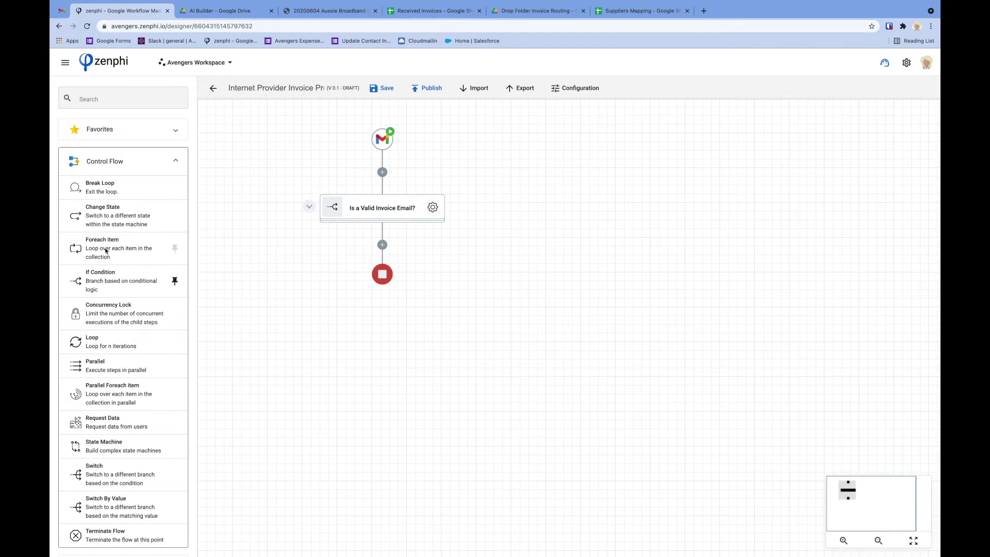
drag(98, 252, 386, 244)
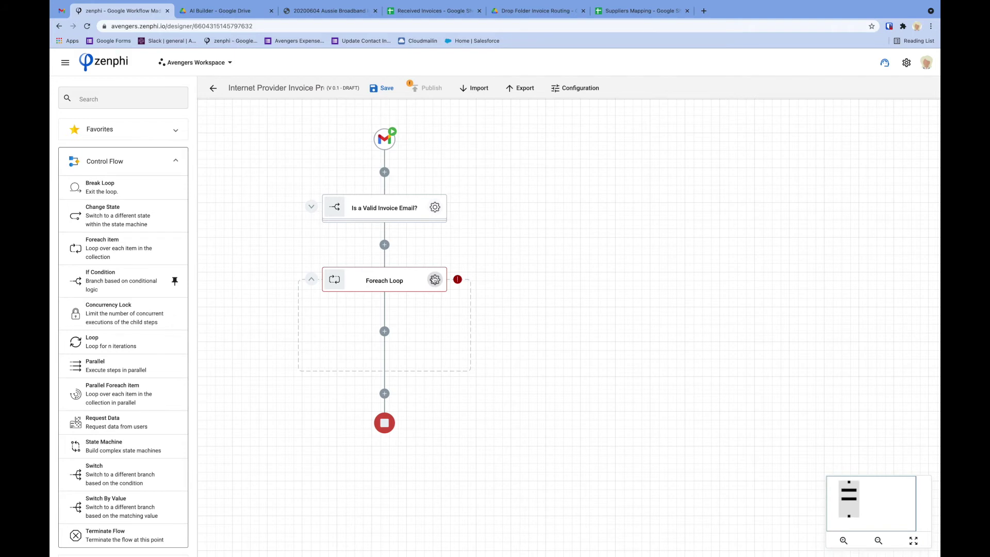
Set the Foreach Loop's collection to the trigger's Attachments token.
click(435, 279)
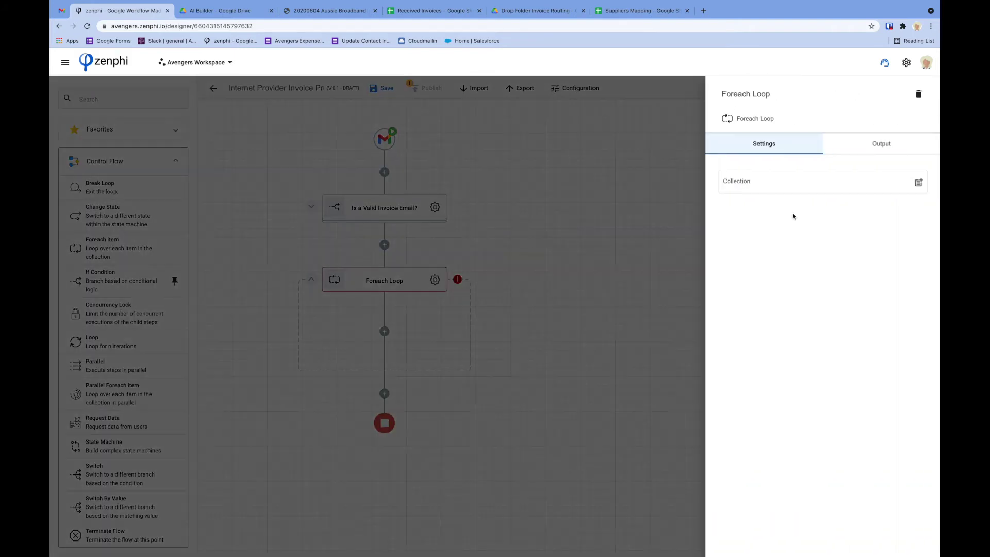
click(898, 182)
click(918, 183)
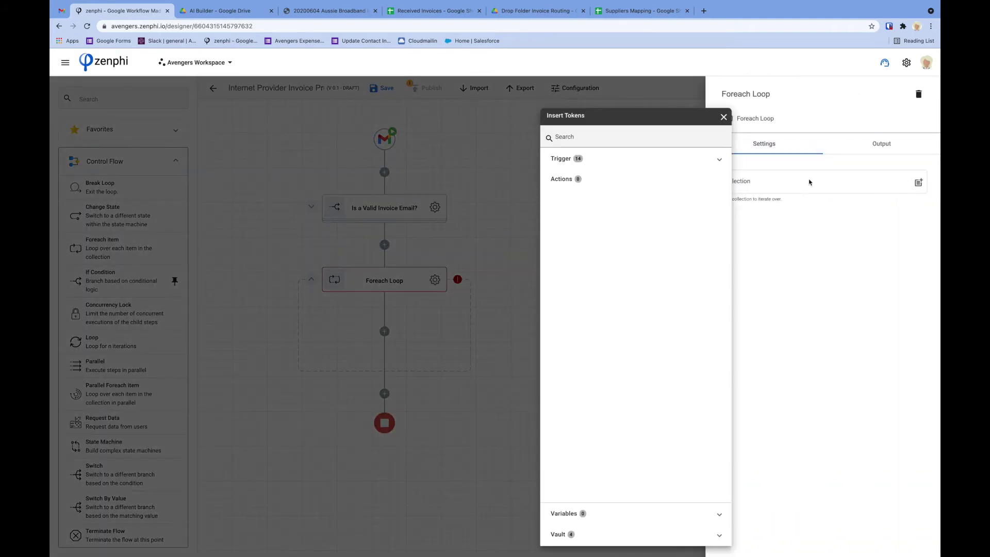
click(717, 160)
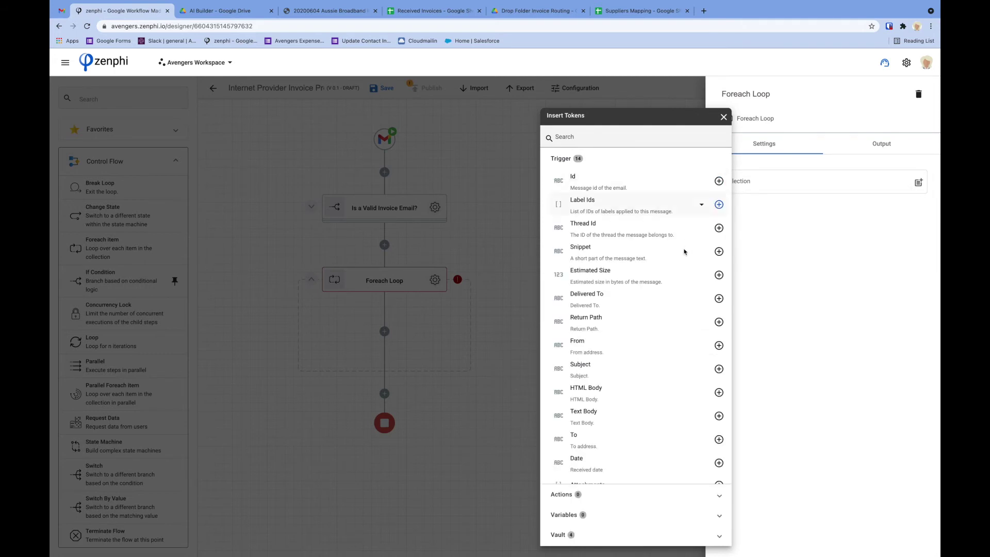
scroll(684, 250, down, 1)
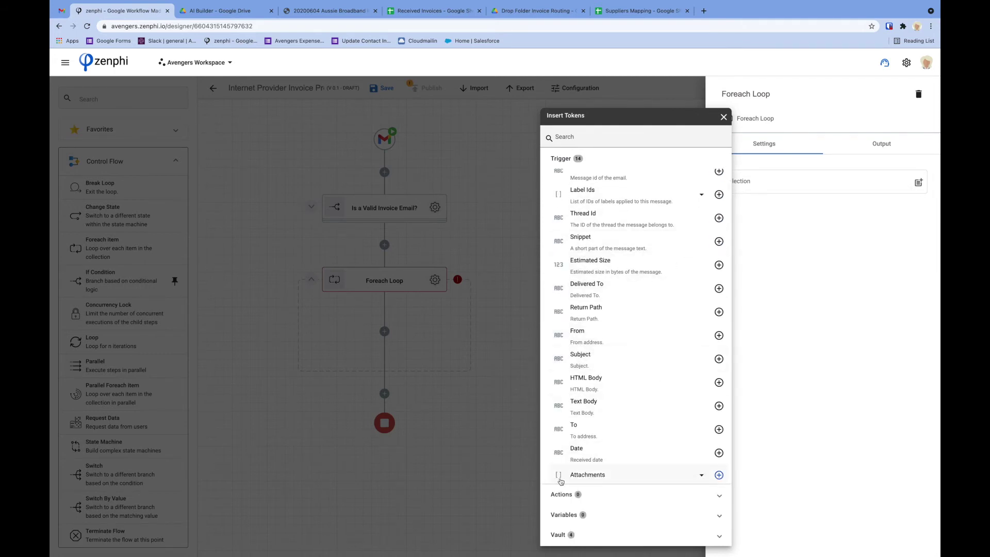
click(719, 475)
click(821, 381)
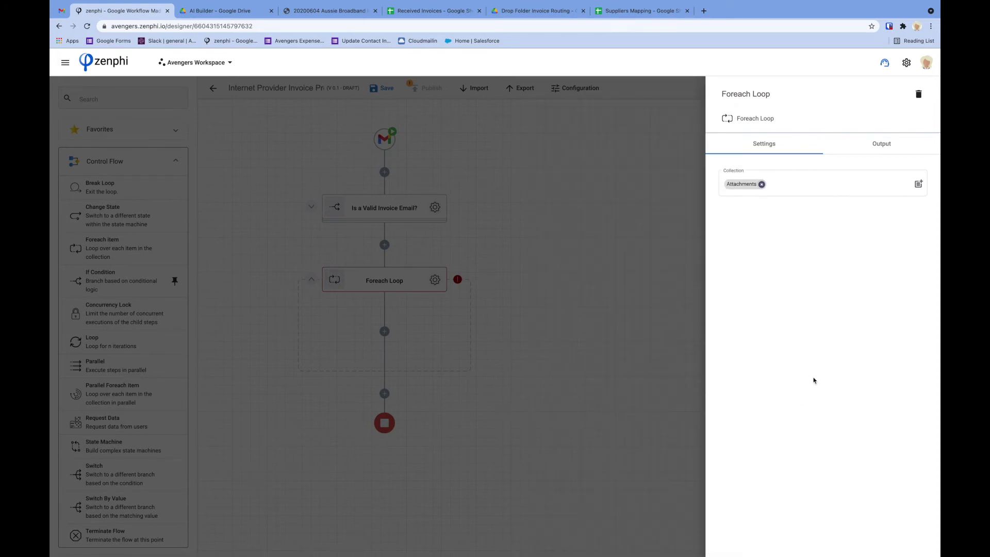
click(630, 338)
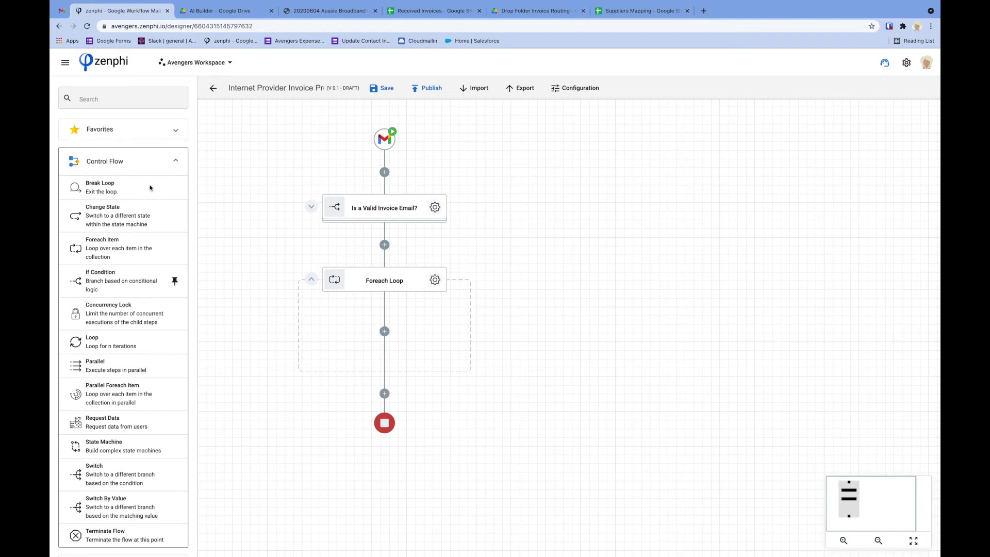
Add an Artificial Intelligence Form Processor action inside the Foreach Loop.
click(135, 158)
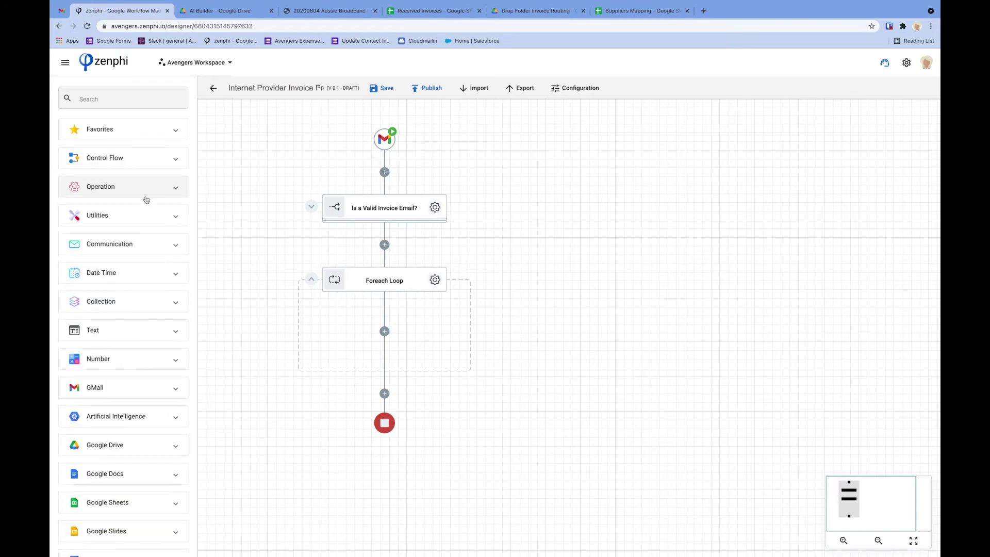
scroll(148, 288, down, 2)
click(157, 353)
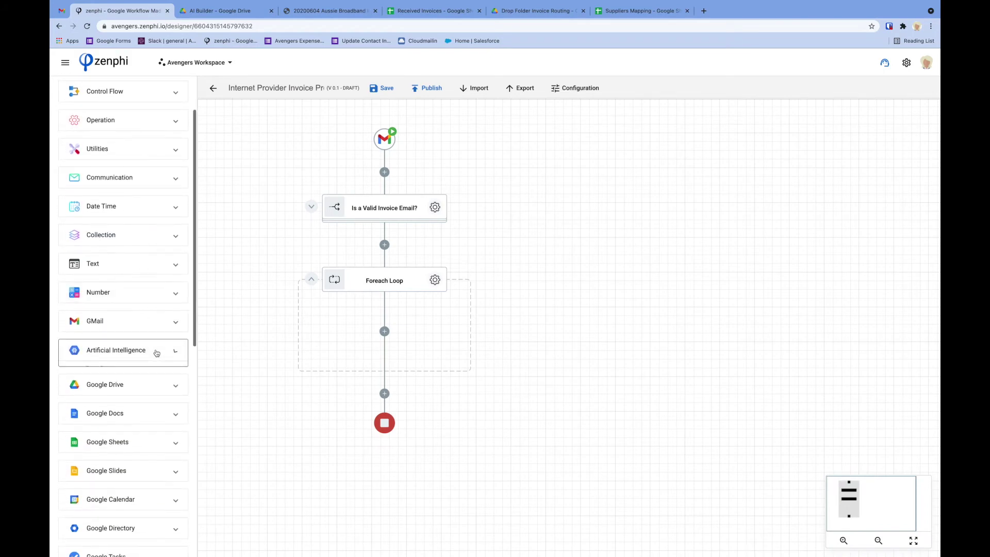
drag(115, 382, 389, 331)
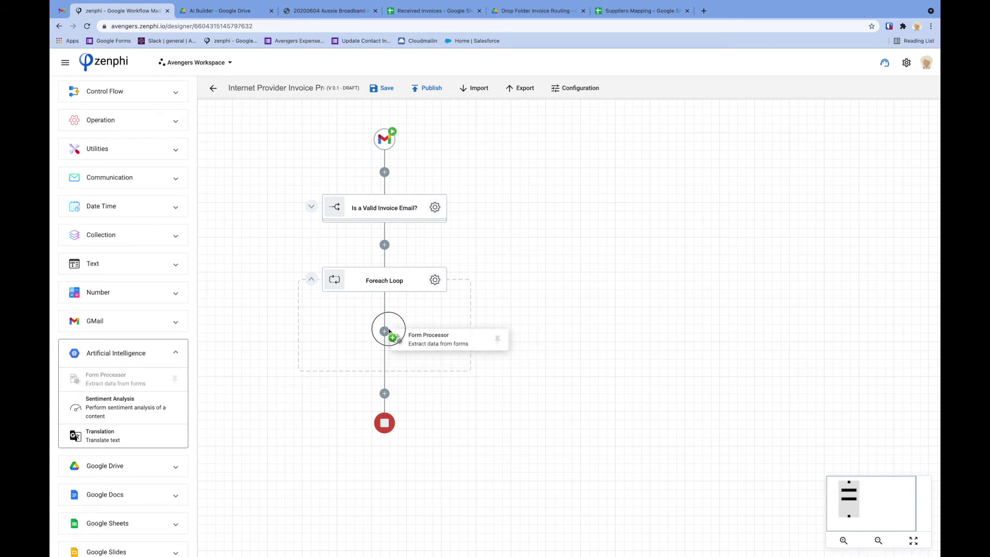
drag(389, 332, 389, 333)
Configure the Form Processor with the Internet Provider Invoice model (1.0) and the Foreach Loop's Attachment Payload token as its content.
click(435, 366)
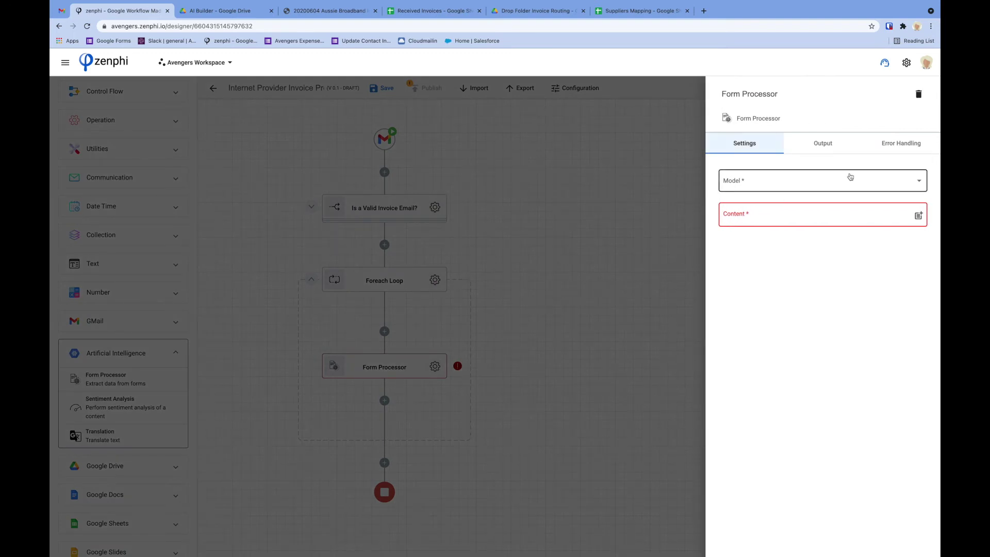
click(851, 177)
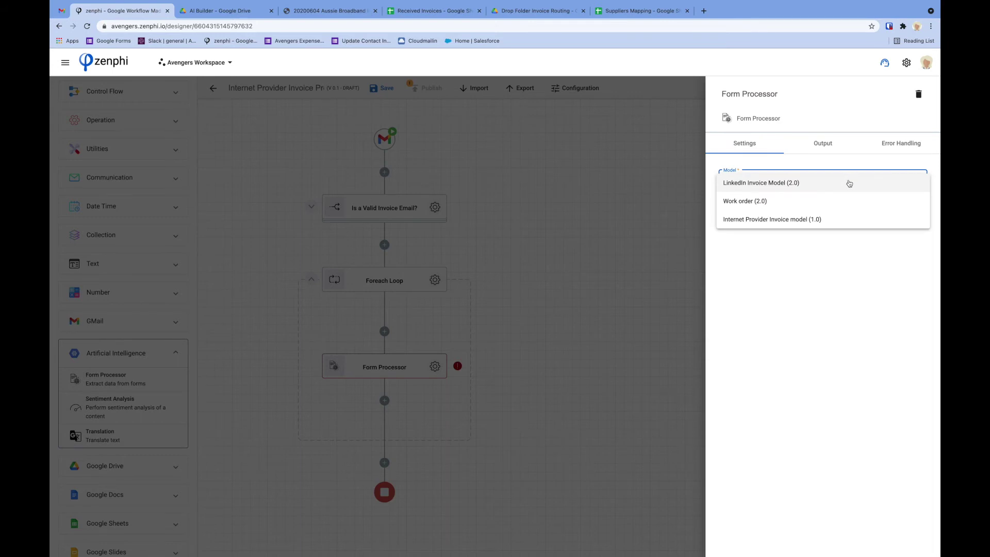
click(773, 224)
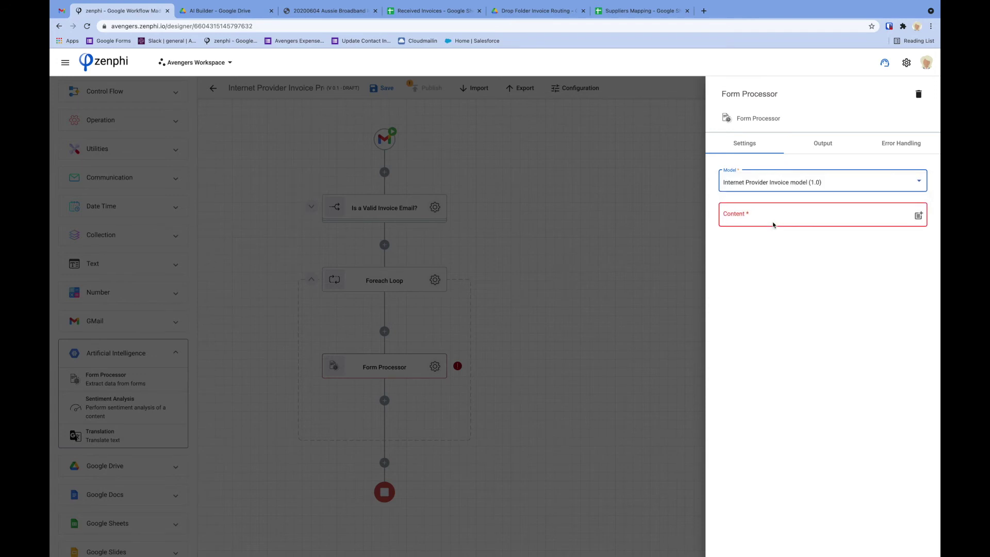
click(919, 218)
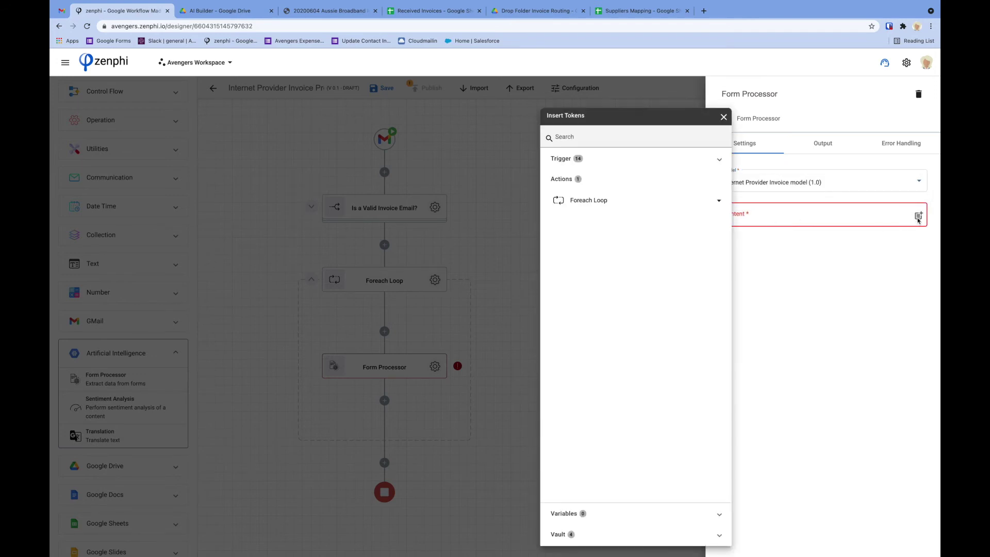
click(708, 201)
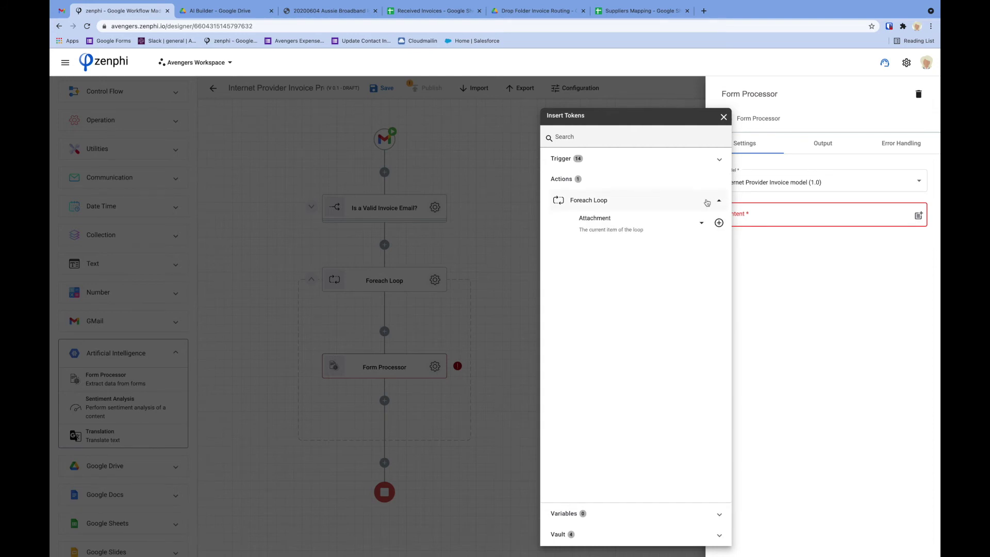
click(702, 223)
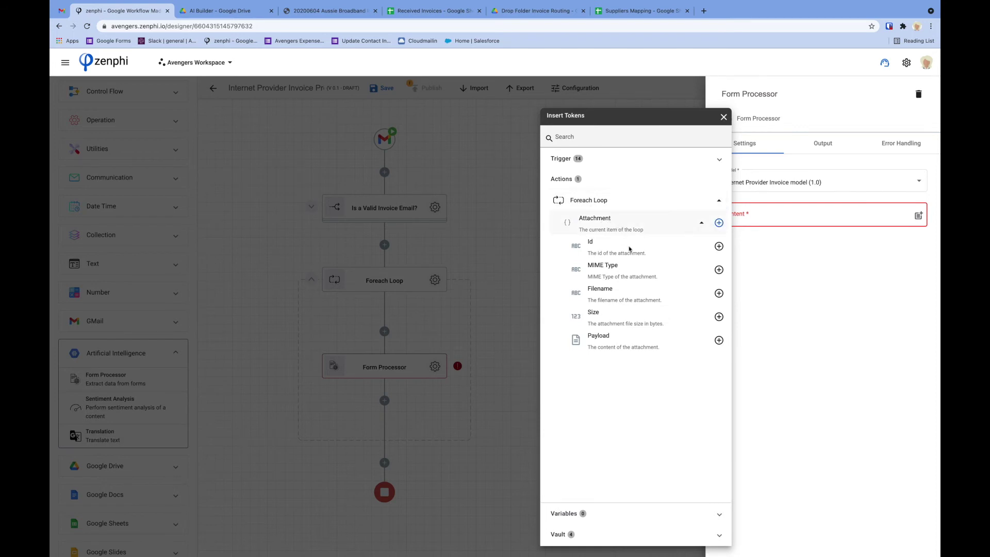
click(719, 341)
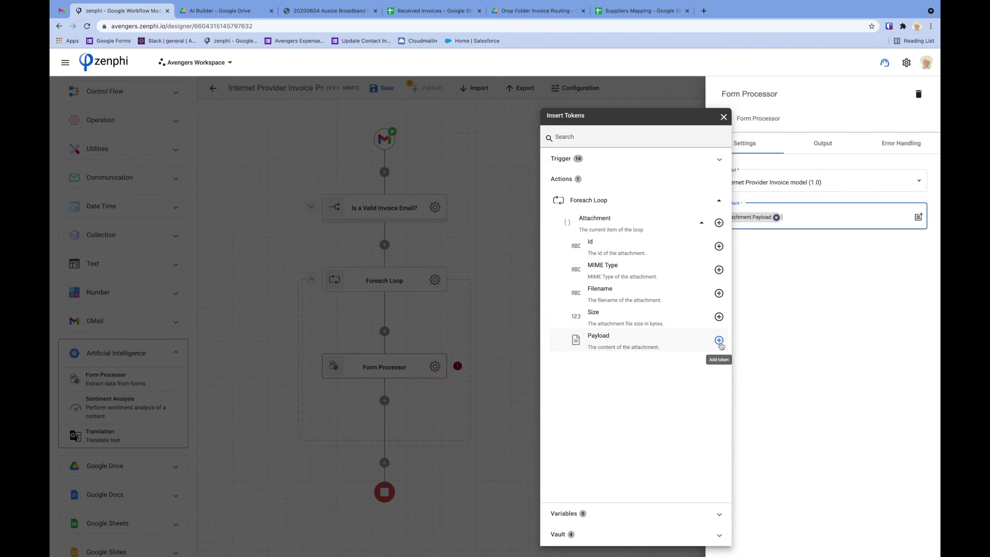
click(779, 330)
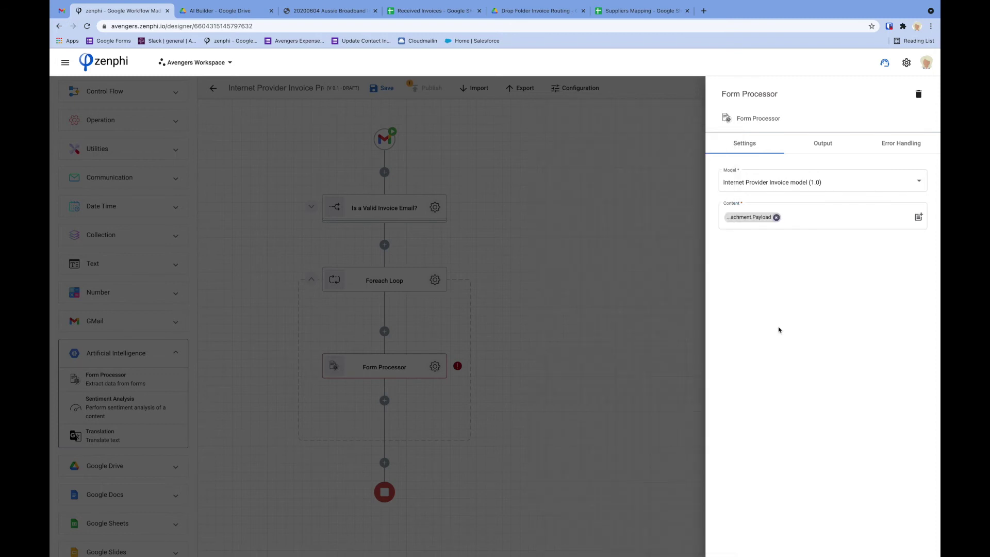
Rename the Form Processor action as "Extract Information" and check the fields in its output result.
click(744, 94)
text(E)
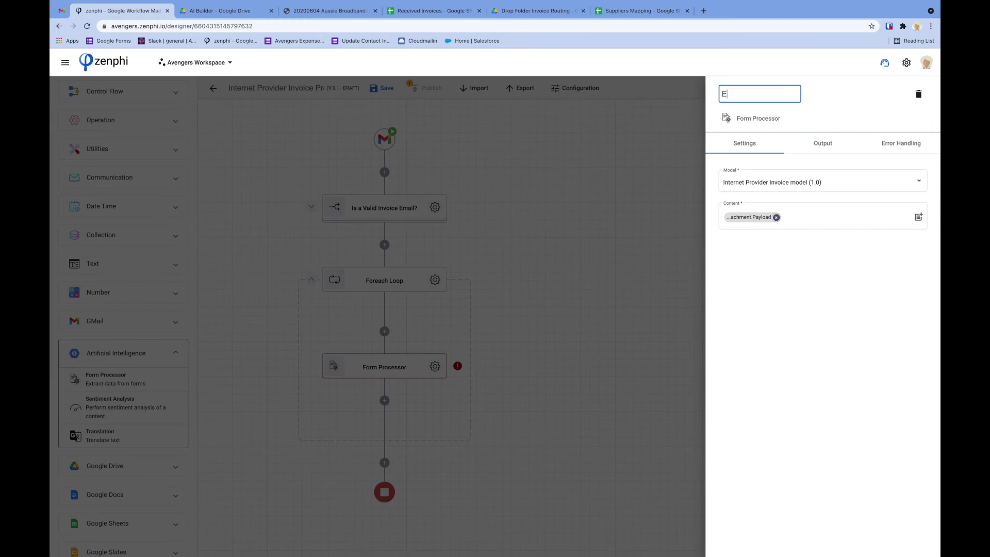
text(xtract Information)
click(847, 82)
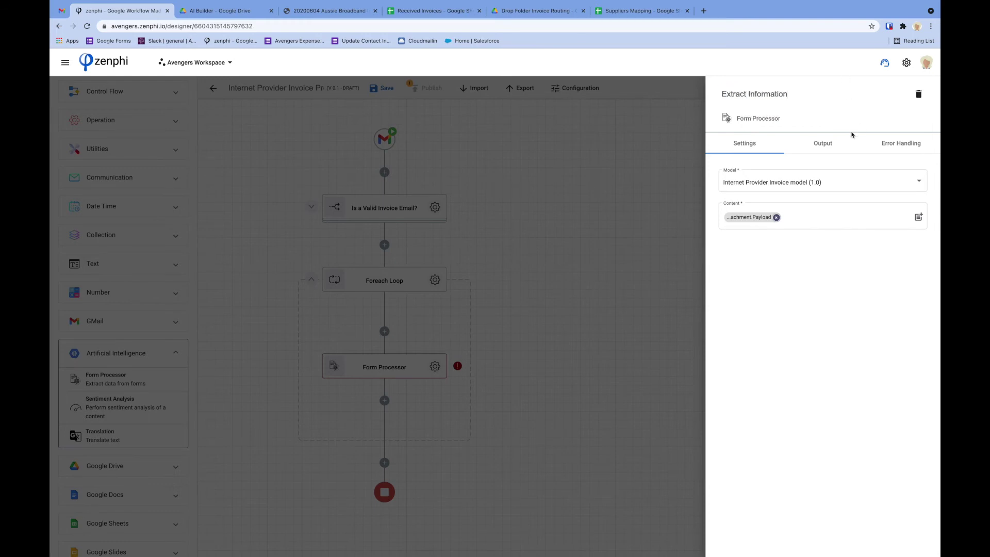
click(816, 144)
click(767, 185)
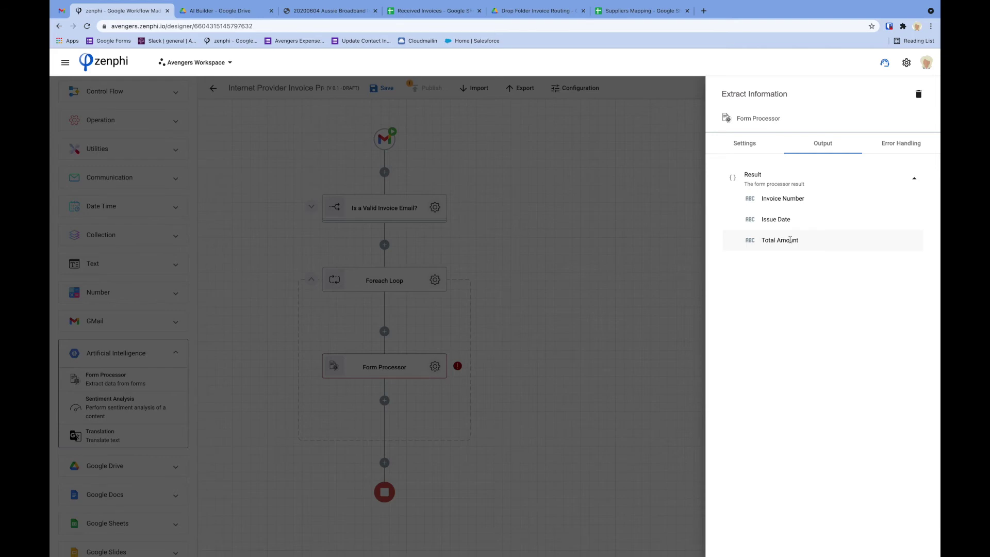
click(651, 273)
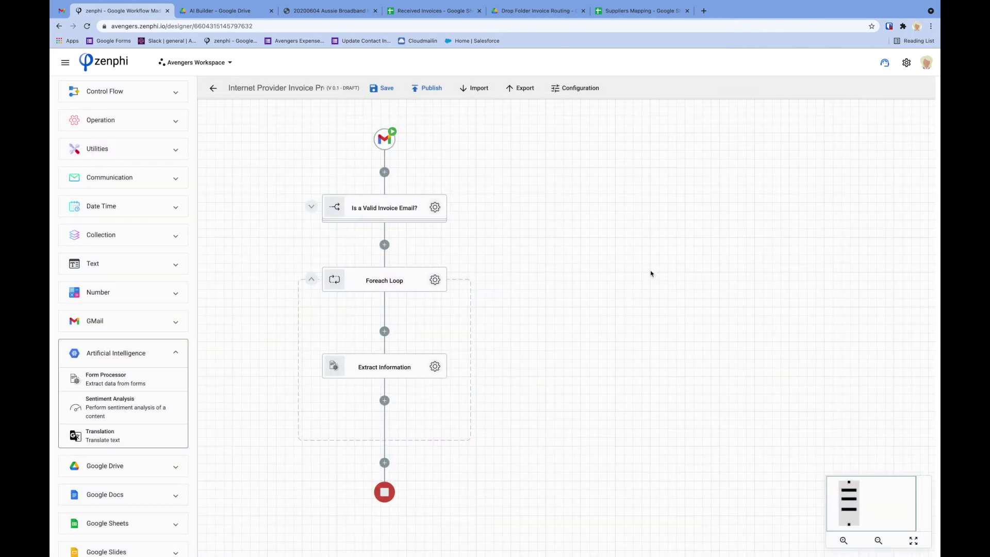
Add a Google Sheets Append Row action inside the loop, directly after Extract Information.
scroll(493, 326, down, 3)
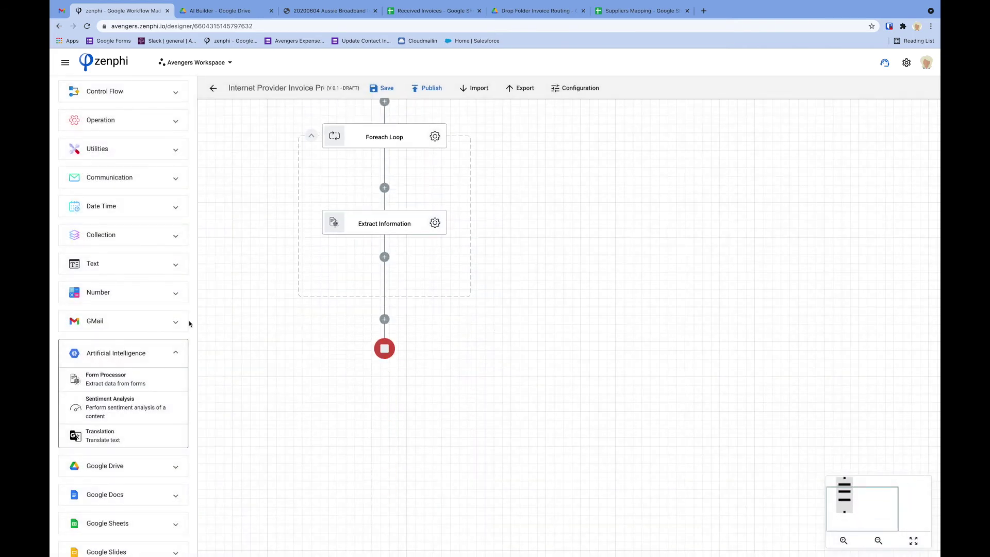
click(175, 352)
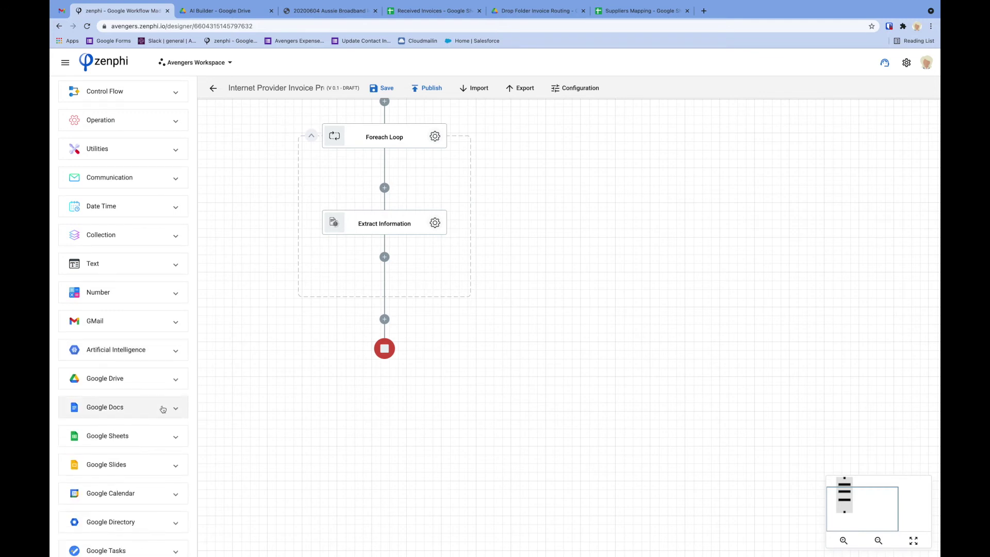
click(164, 437)
scroll(172, 437, down, 3)
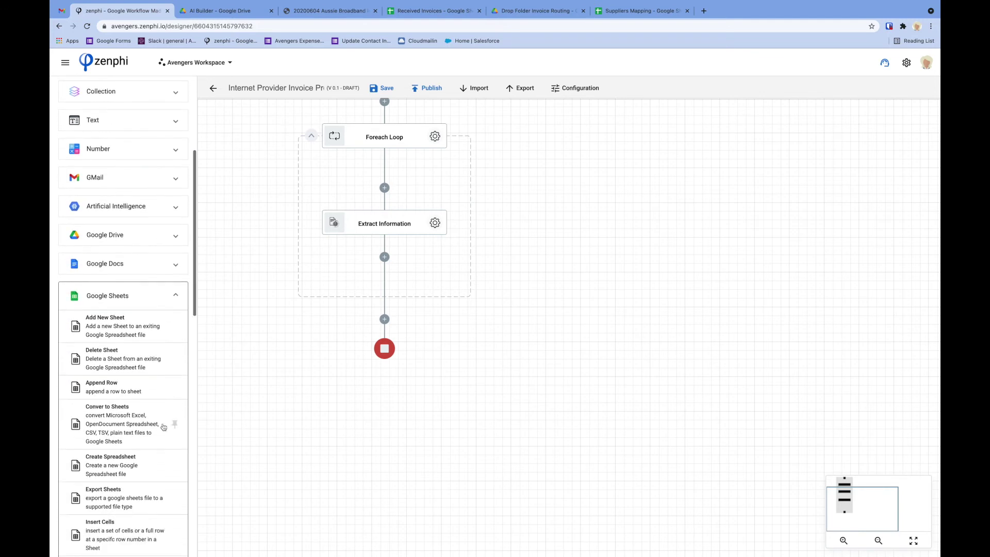
drag(118, 374, 386, 257)
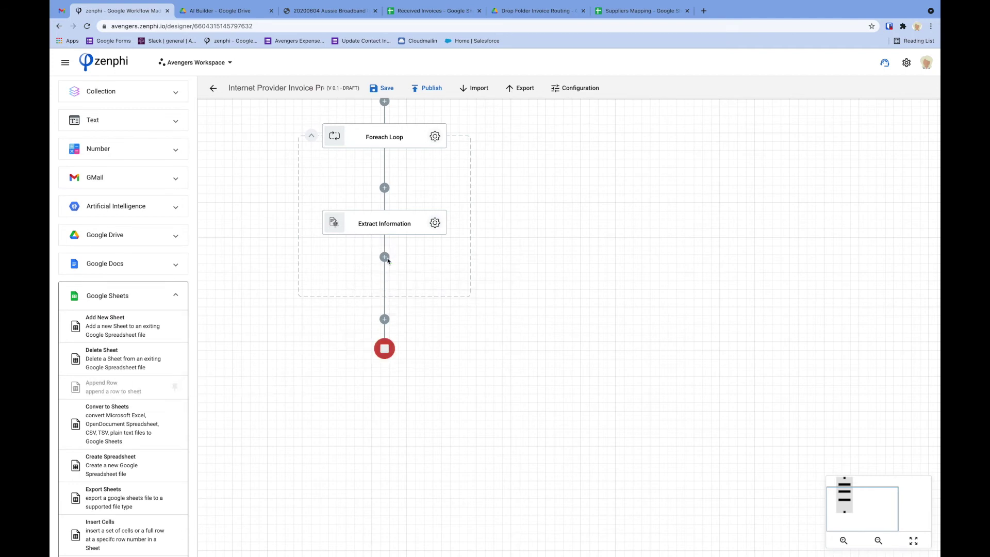
Check the Received Invoices spreadsheet and choose it from My Drive's AI Builder folder as the Append Row action's file.
click(435, 292)
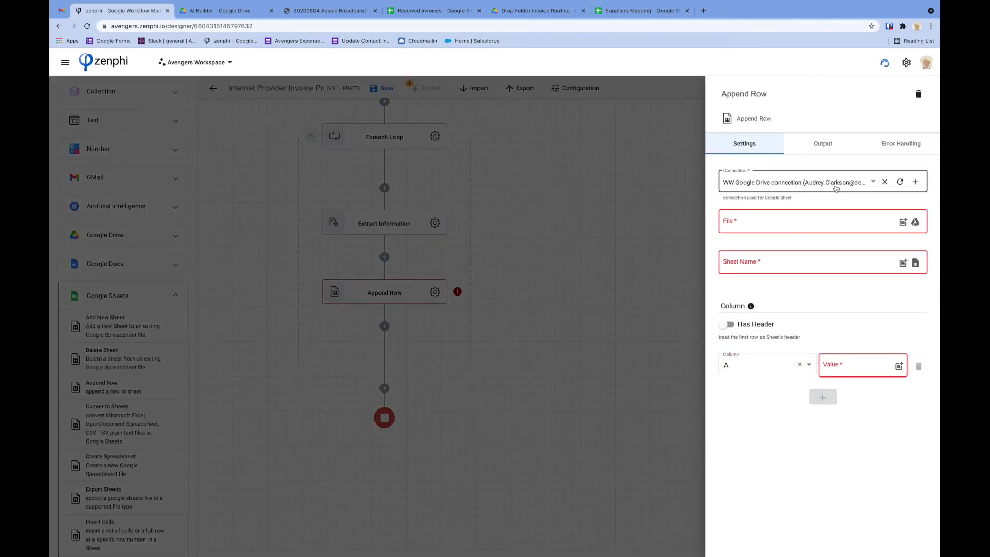
click(915, 222)
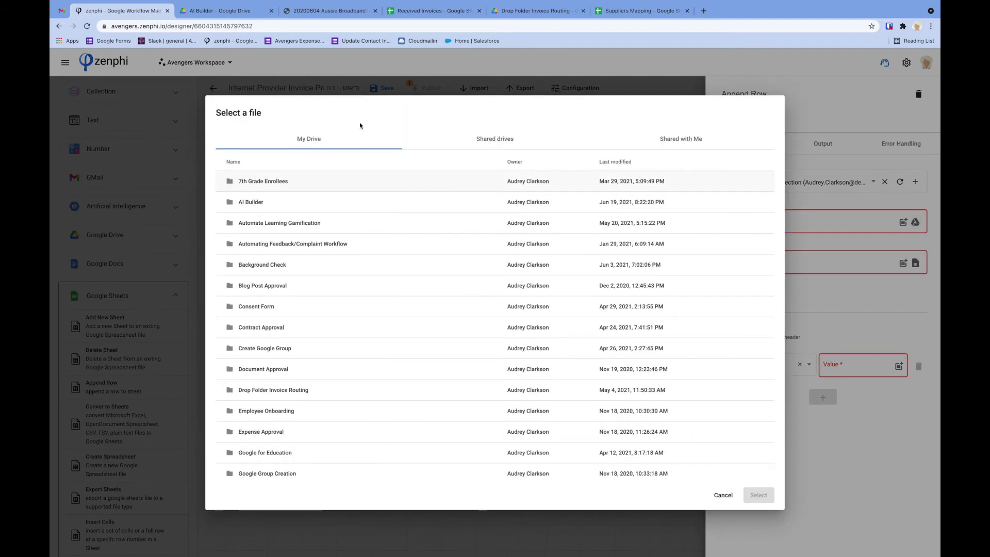
click(432, 12)
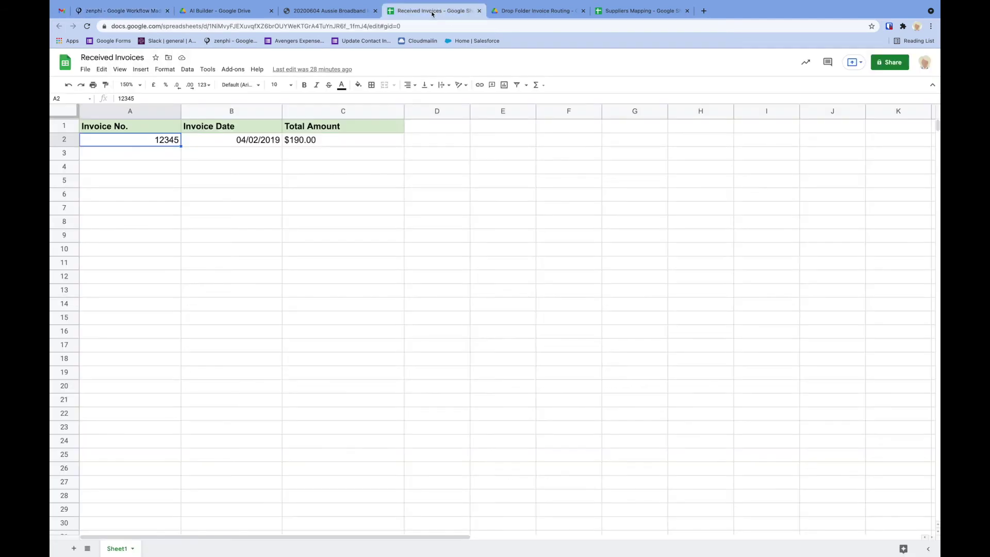
click(140, 11)
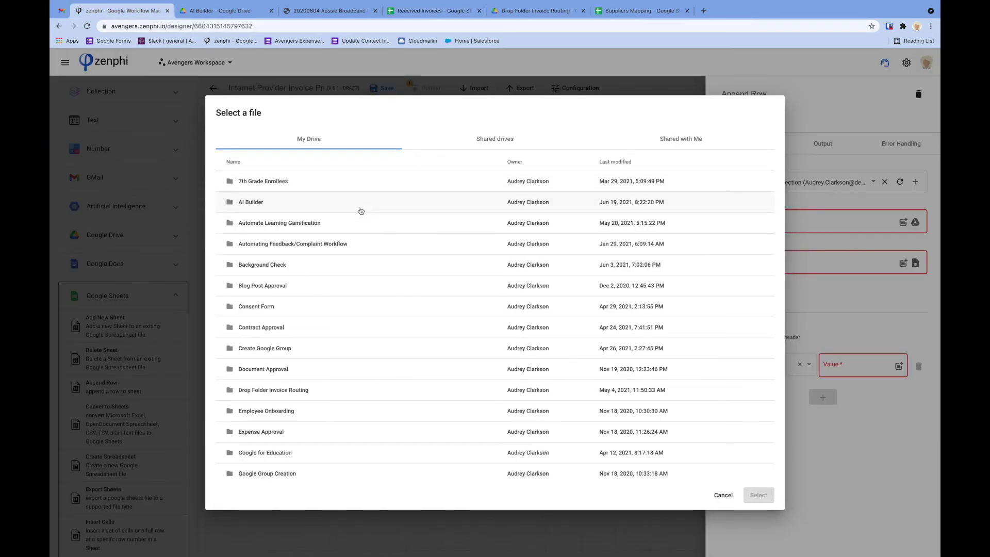
double_click(247, 205)
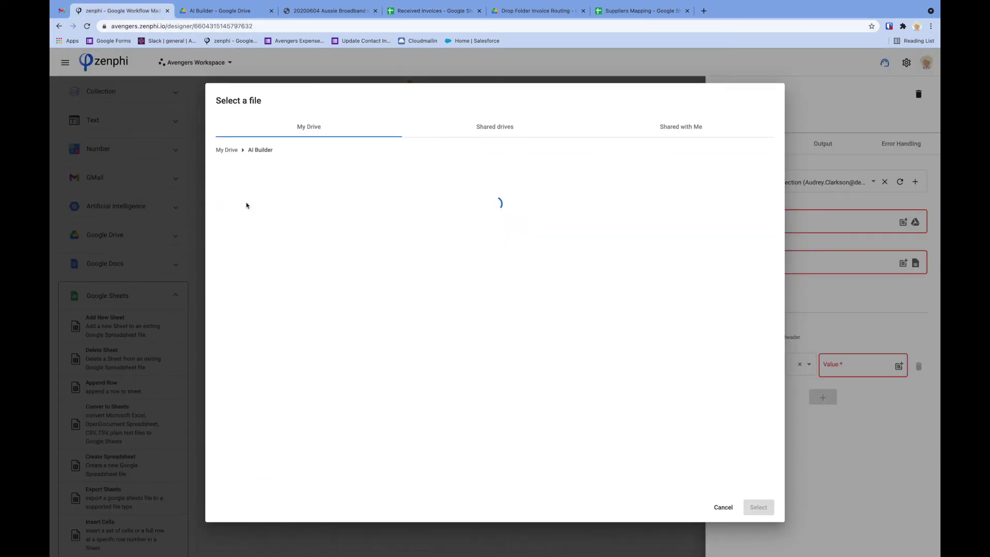
click(271, 200)
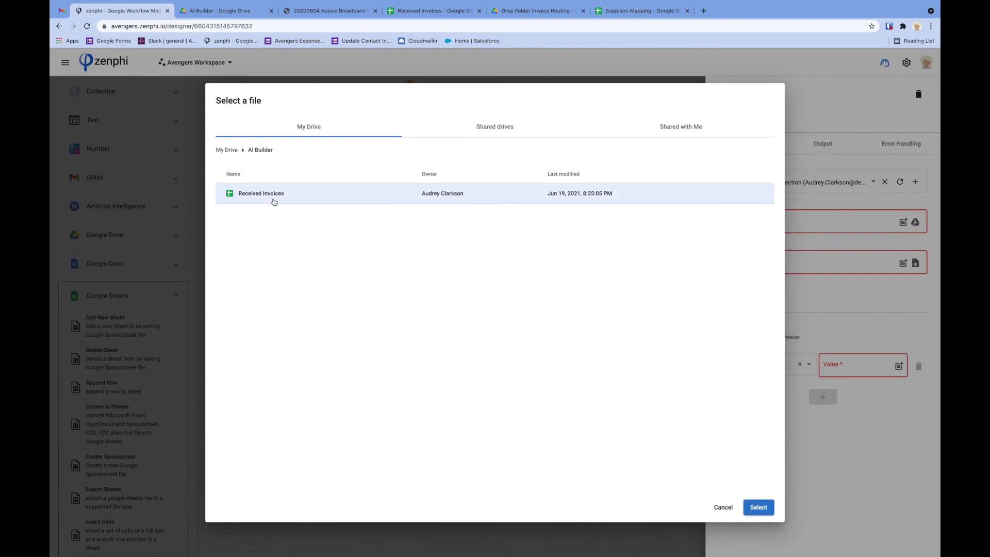
click(760, 508)
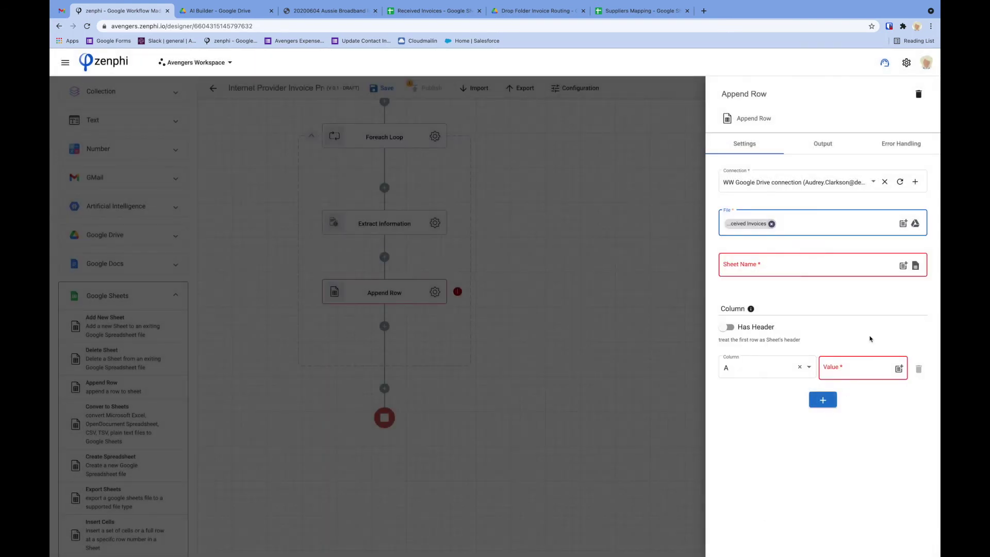
Set the Append Row action to Sheet1, treat its first row as the header, and load the sheet's columns.
click(916, 266)
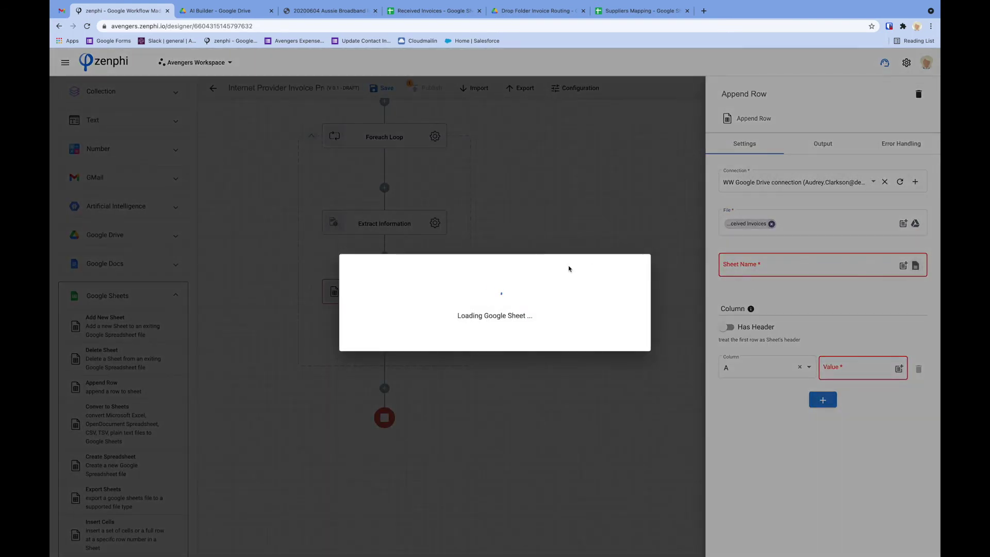
click(486, 304)
click(469, 327)
click(613, 339)
click(727, 327)
click(892, 332)
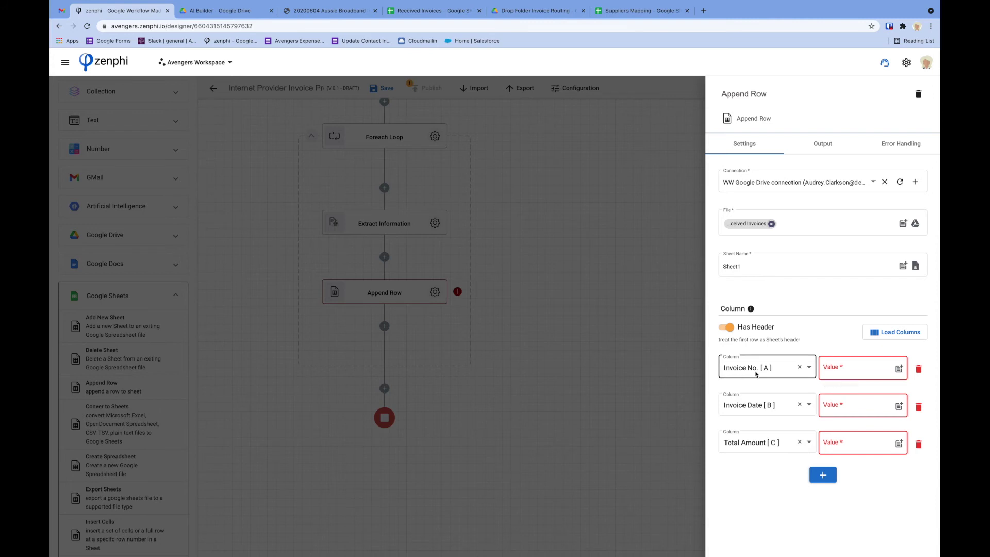
Map the Invoice No. column to the Invoice Number token from the Extract Information result.
click(899, 368)
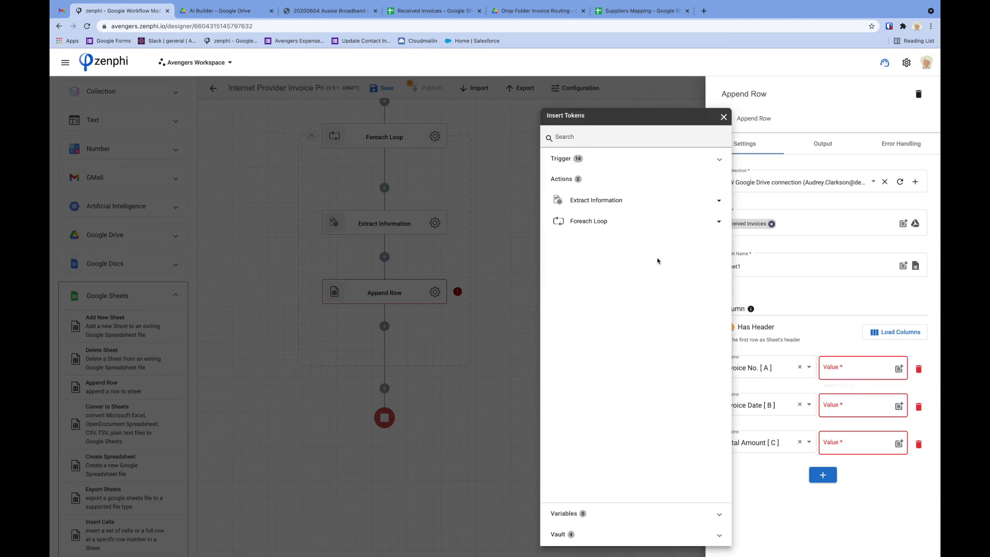
click(642, 201)
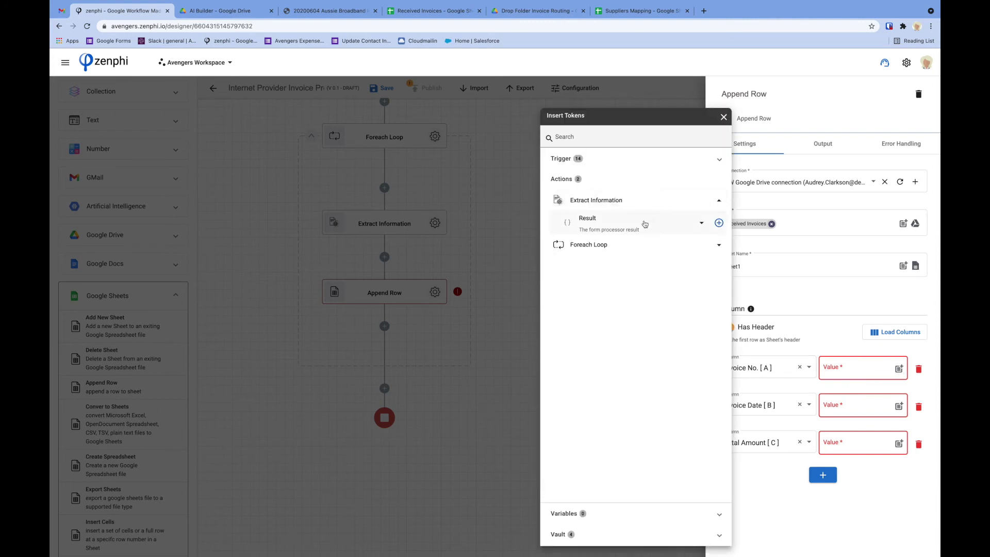
click(645, 224)
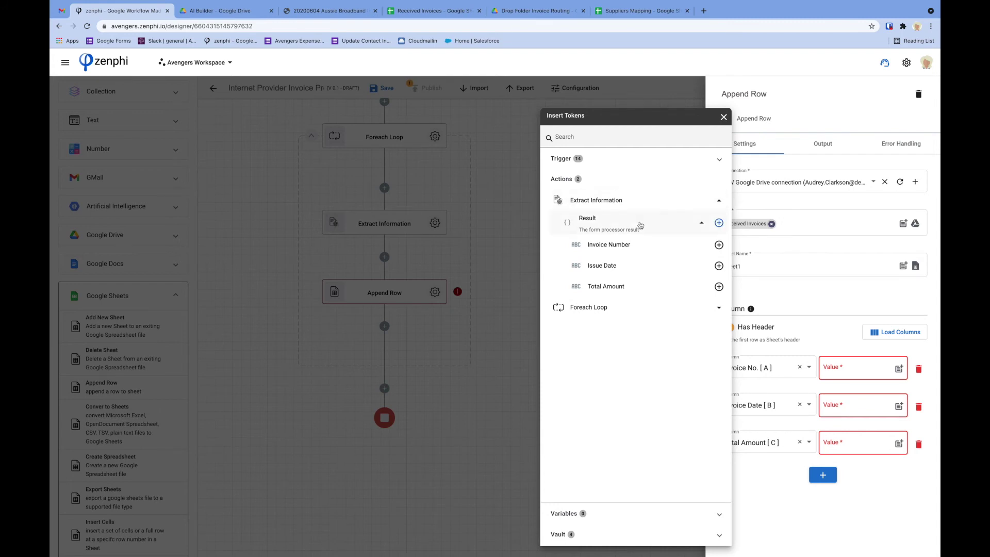
click(719, 245)
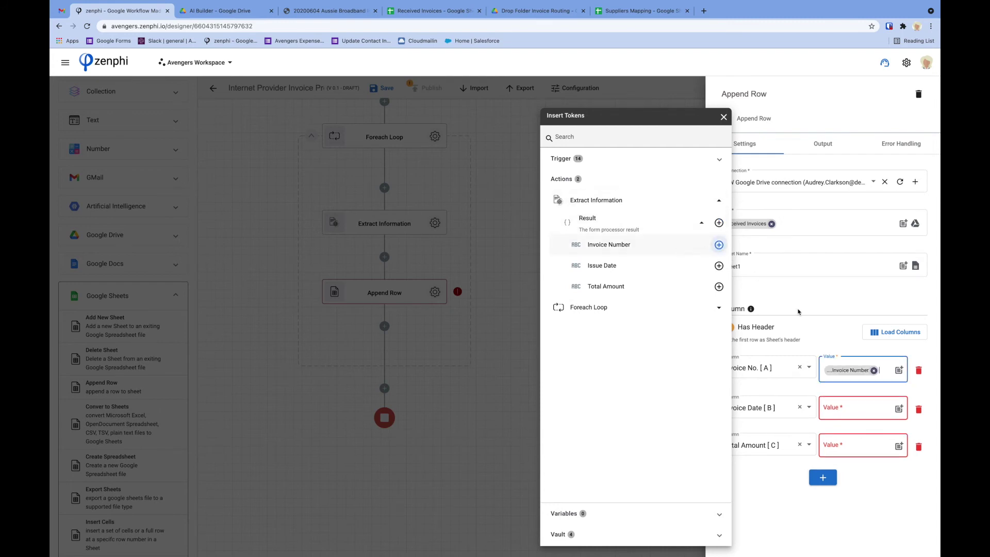
Map the Invoice Date column to the Issue Date token from the Extract Information result.
click(899, 413)
click(899, 413)
click(621, 209)
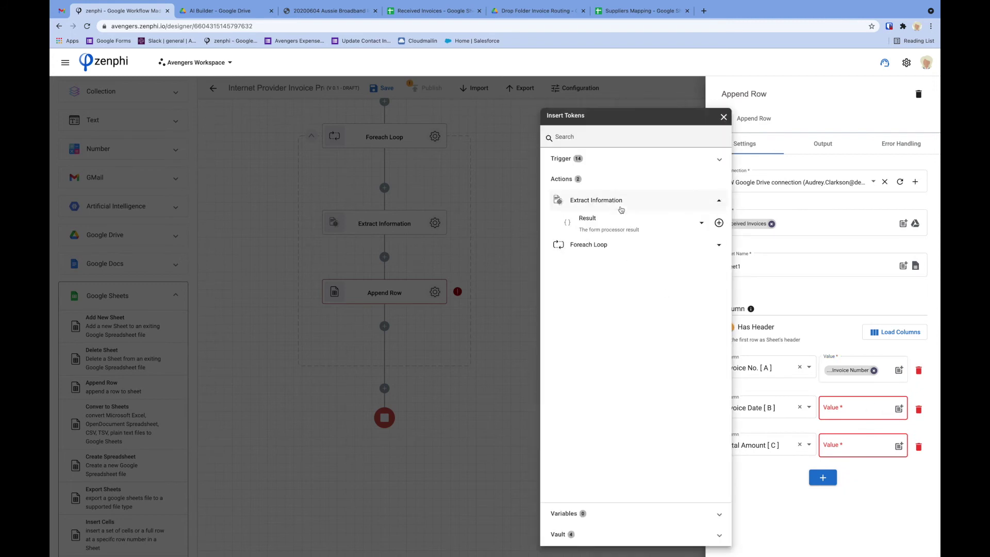
click(626, 230)
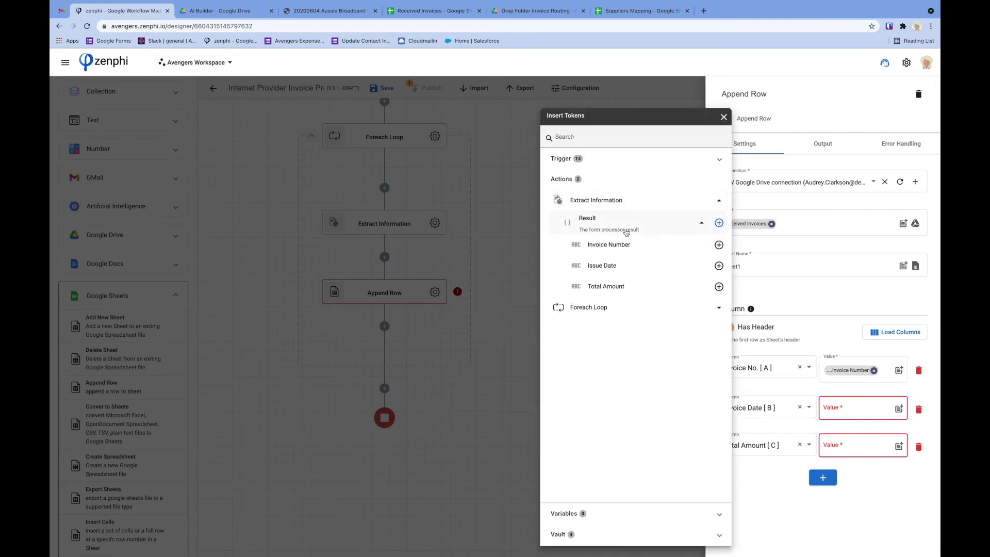
click(719, 265)
Map the Total Amount column to Extract Information's Total Amount token and close the Append Row settings.
click(871, 456)
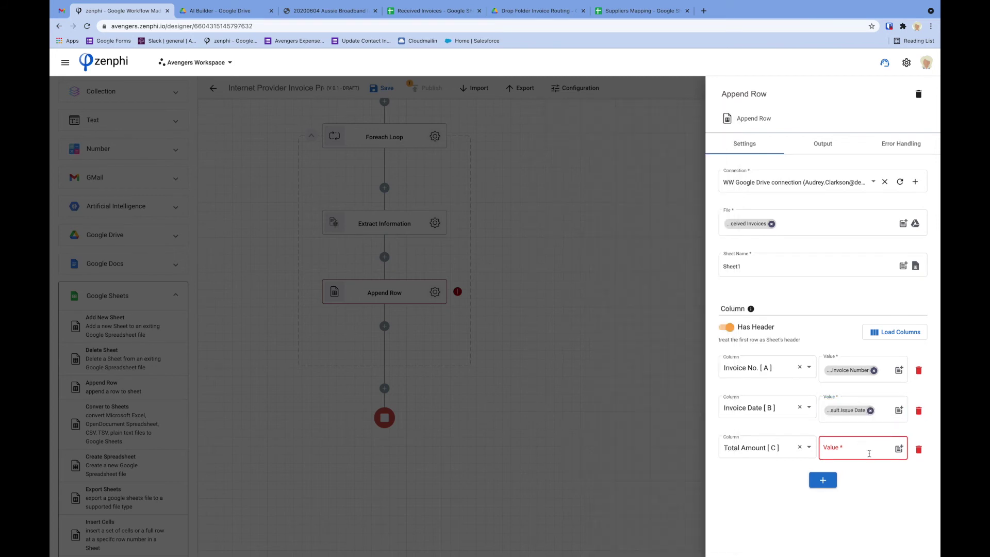
click(901, 448)
click(647, 209)
click(661, 228)
click(718, 287)
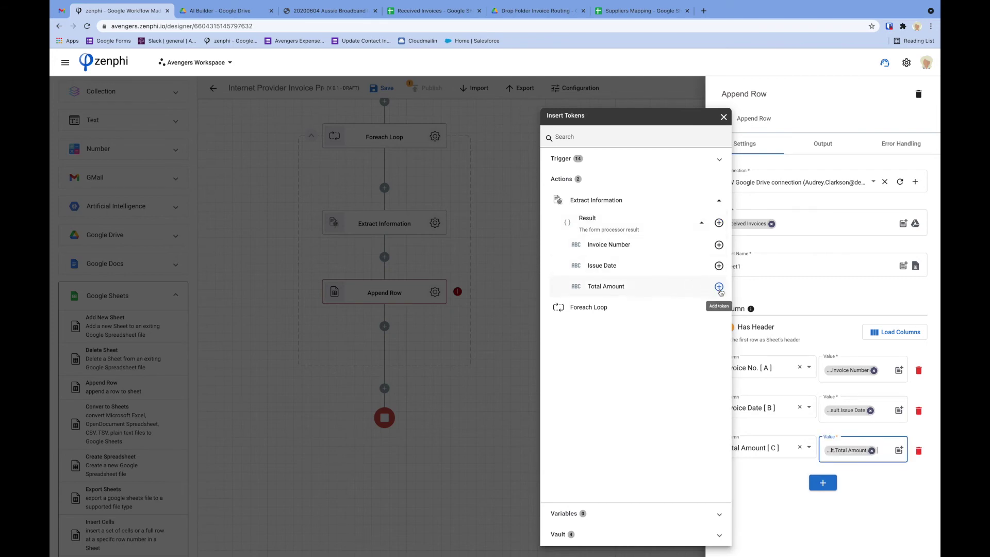
click(500, 349)
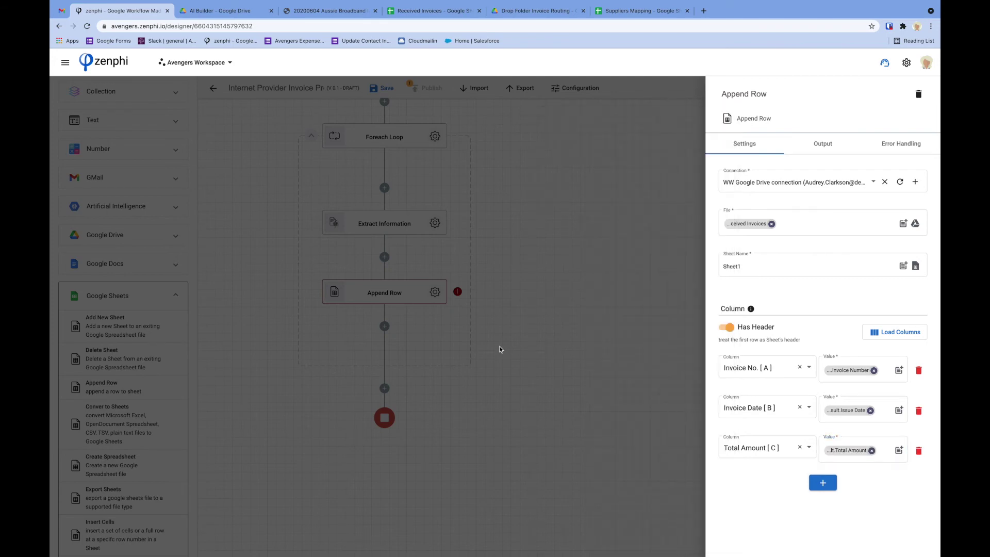
click(499, 349)
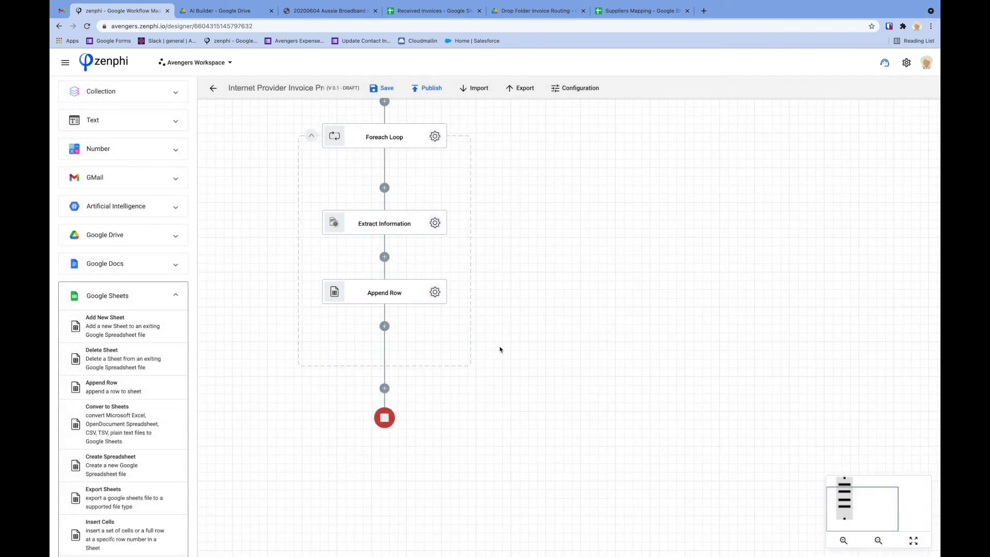
Save the invoice processing flow and publish it.
drag(515, 325, 579, 421)
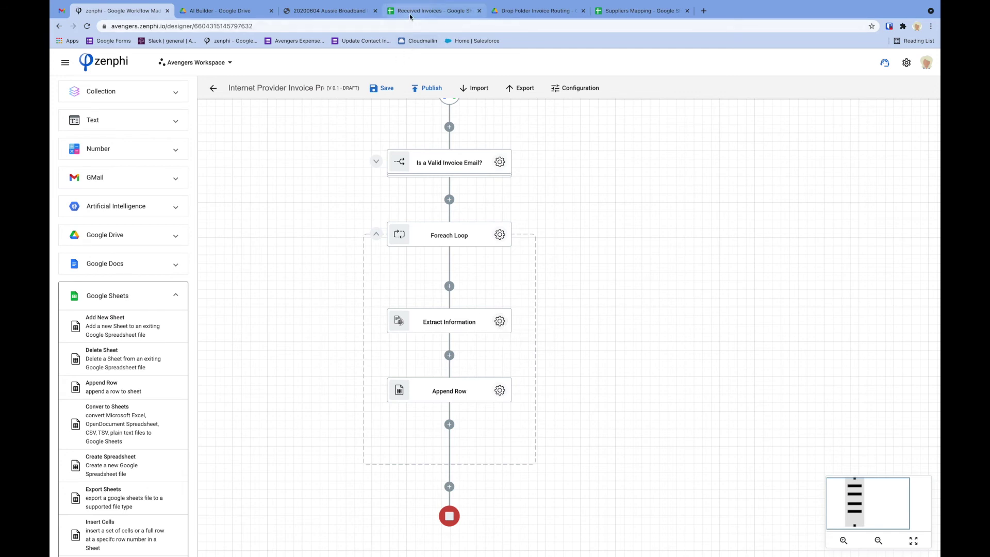
click(389, 87)
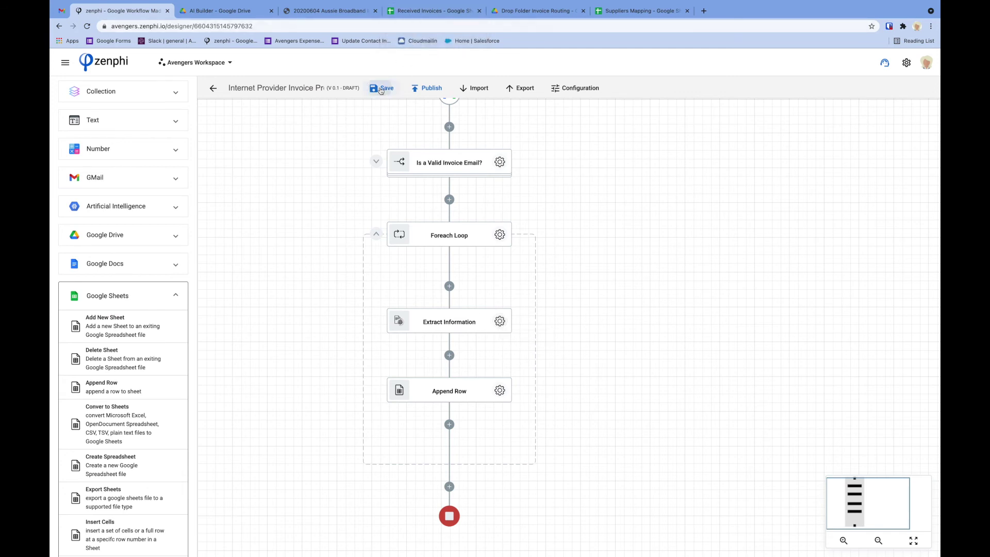
click(421, 89)
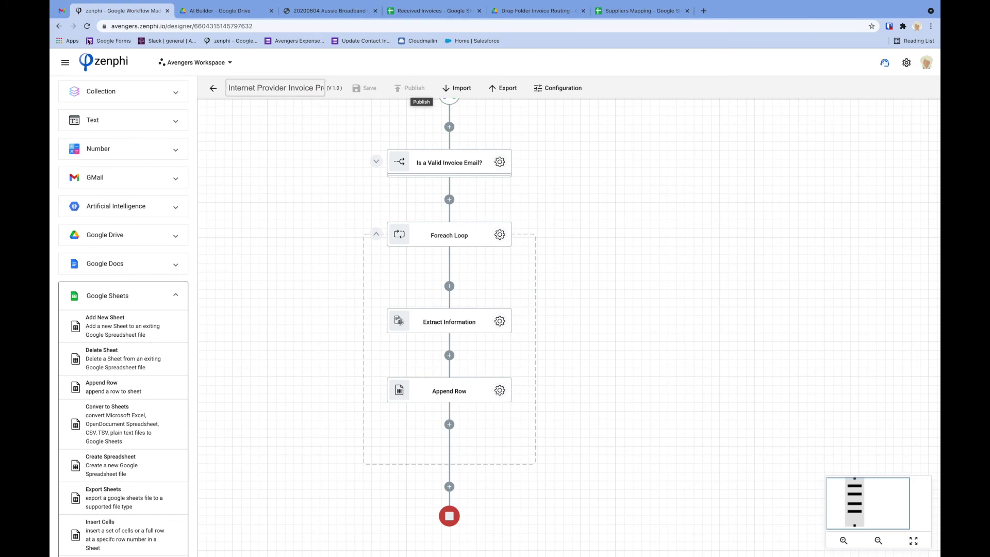
Switch to Gmail, check the recipient's inbox, and send the drafted June Invoice email with its PDF attachment.
click(61, 11)
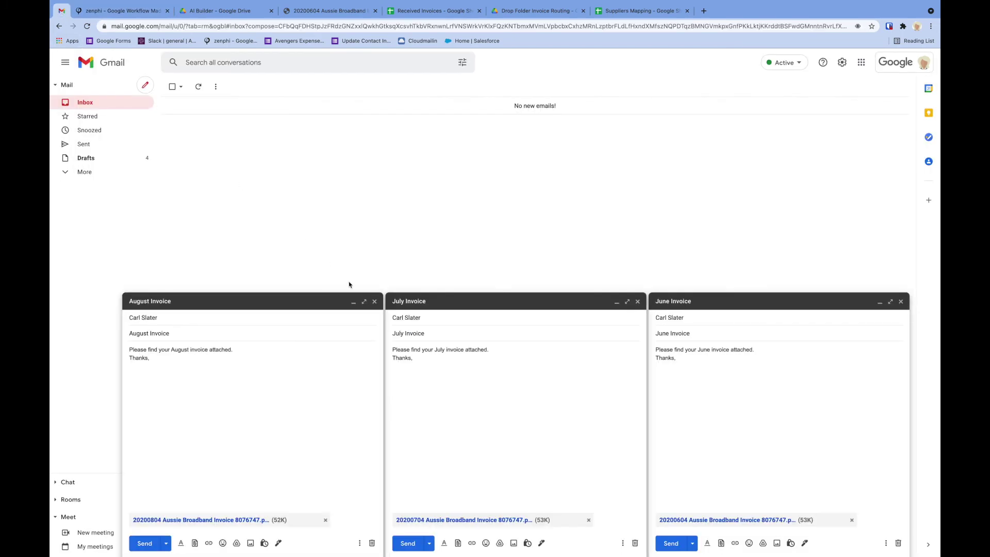
key(ctrl+Right)
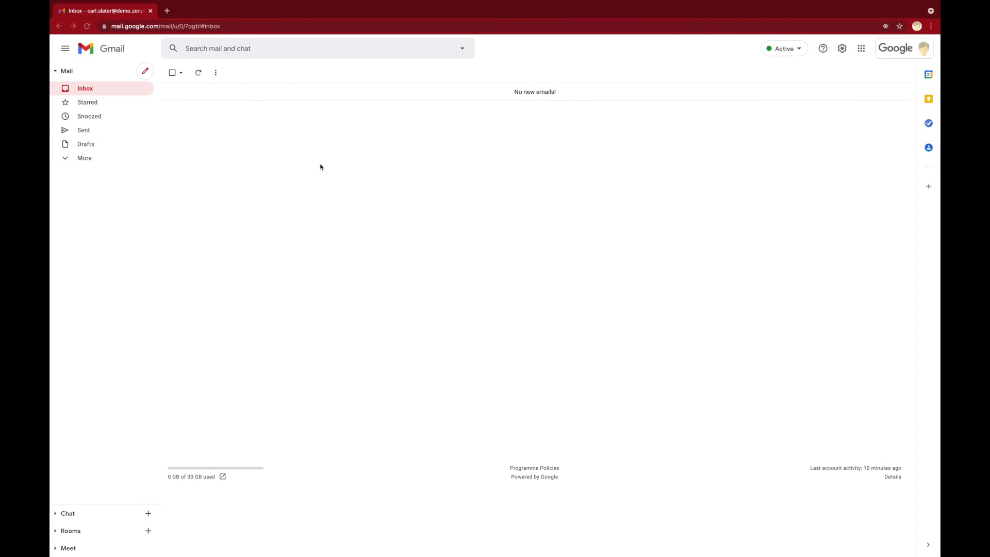
key(ctrl+Left)
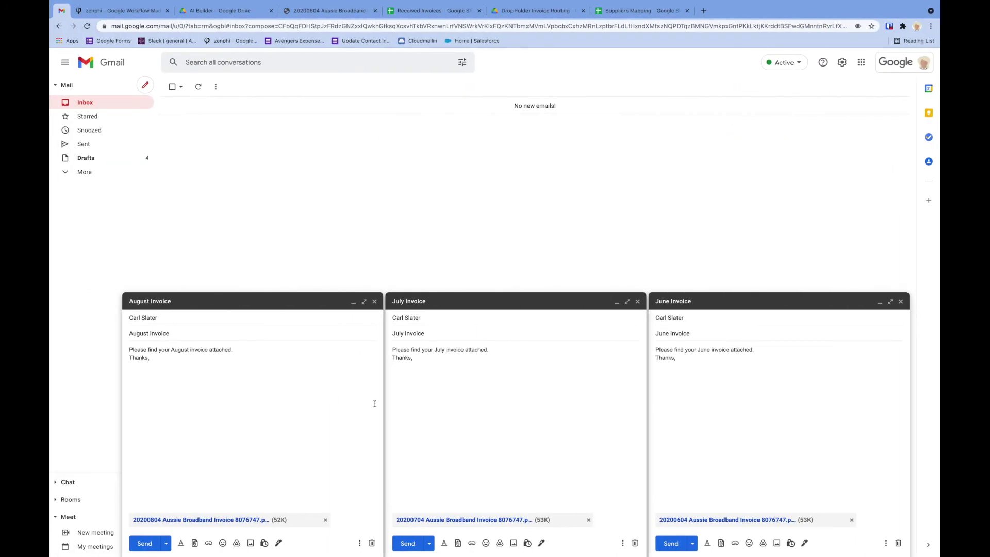
click(673, 544)
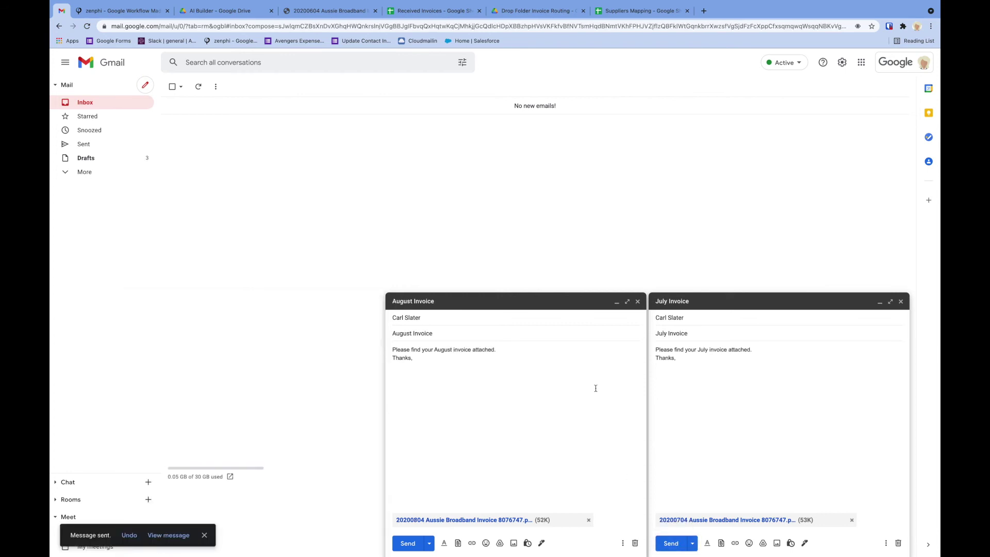
Refresh the recipient's Gmail inbox until the June Invoice email arrives.
key(ctrl+Right)
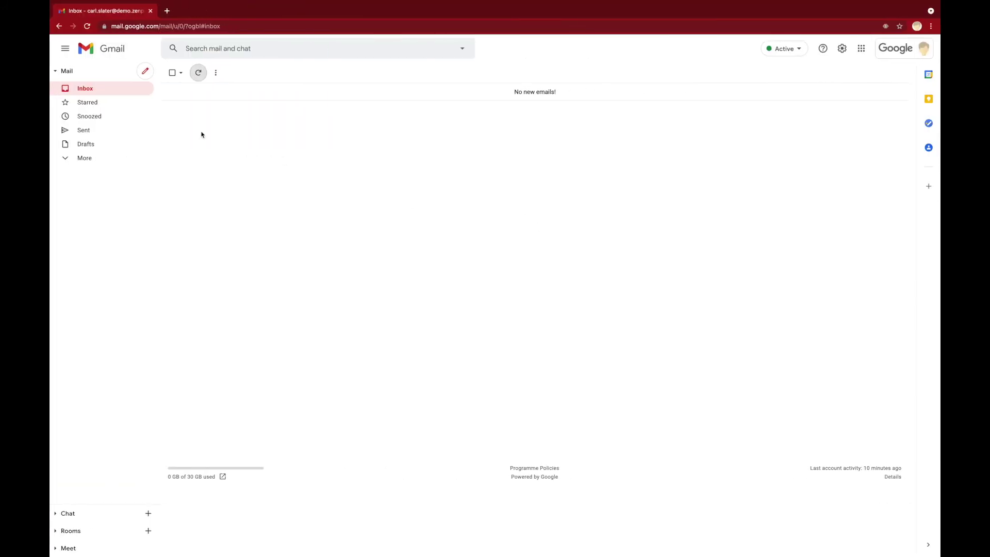
click(199, 74)
click(199, 75)
click(198, 74)
click(198, 75)
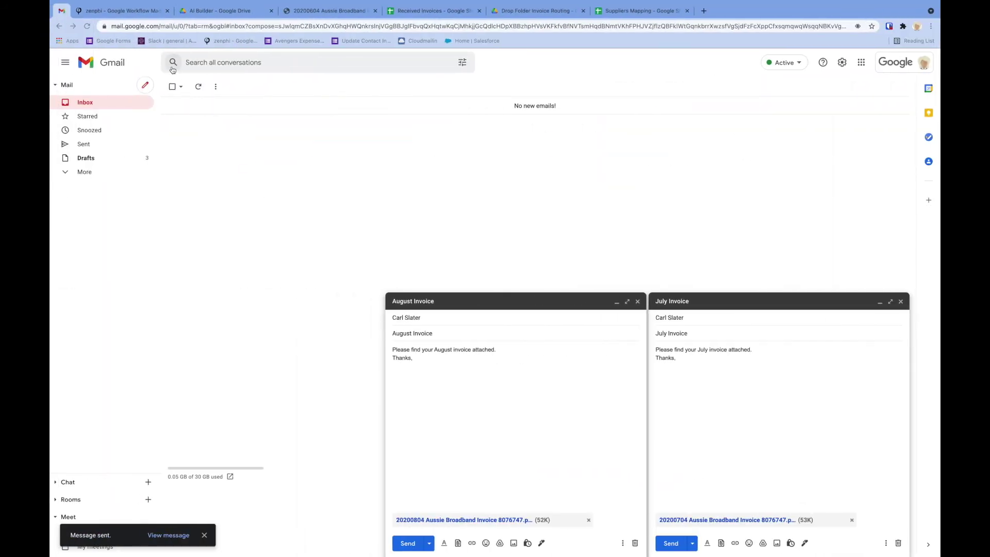
Switch to zenphi and view the run history of the Internet Provider Invoice Processing flow.
click(145, 17)
click(66, 63)
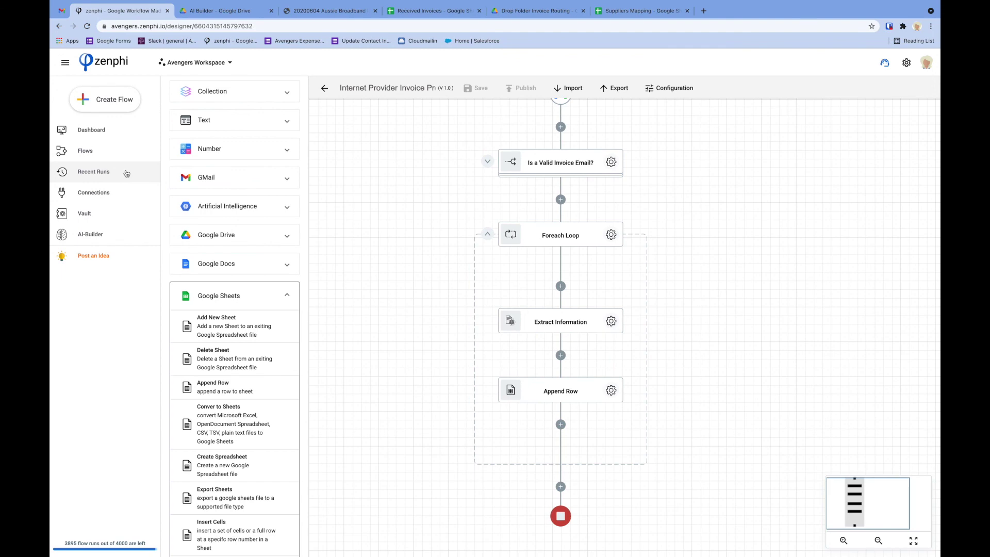
click(115, 151)
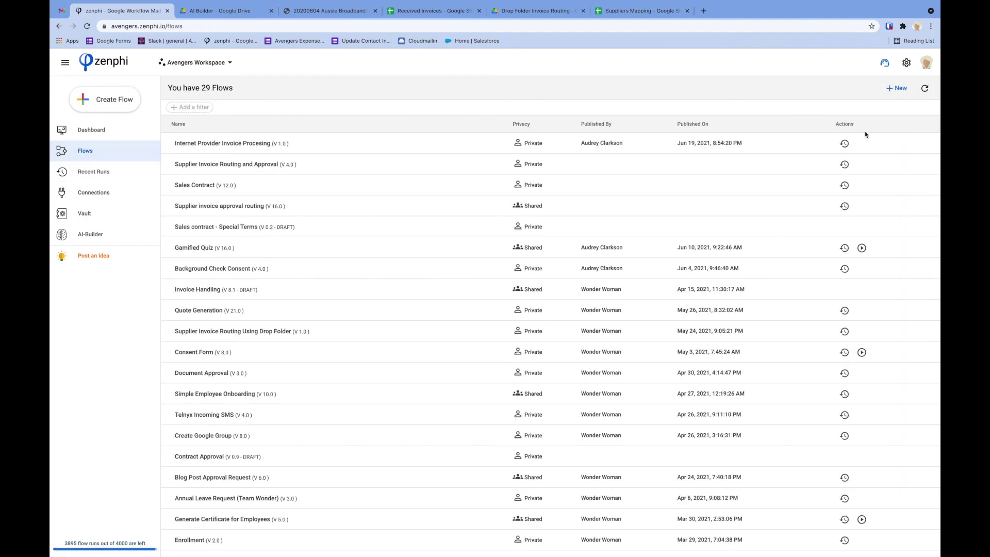
click(846, 142)
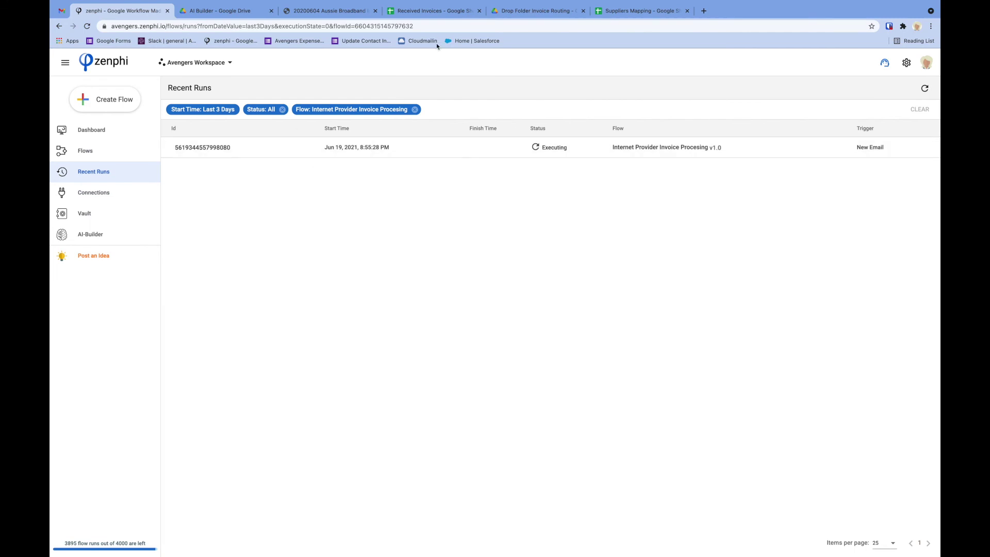
Compare the newly appended row in the Received Invoices sheet with the June invoice PDF in the recipient's inbox.
click(426, 11)
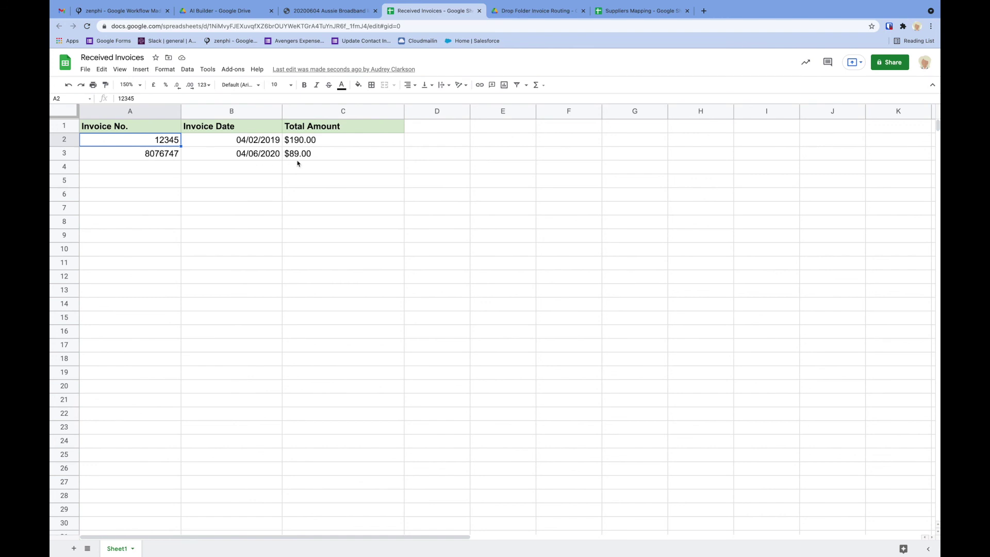
key(ctrl+Right)
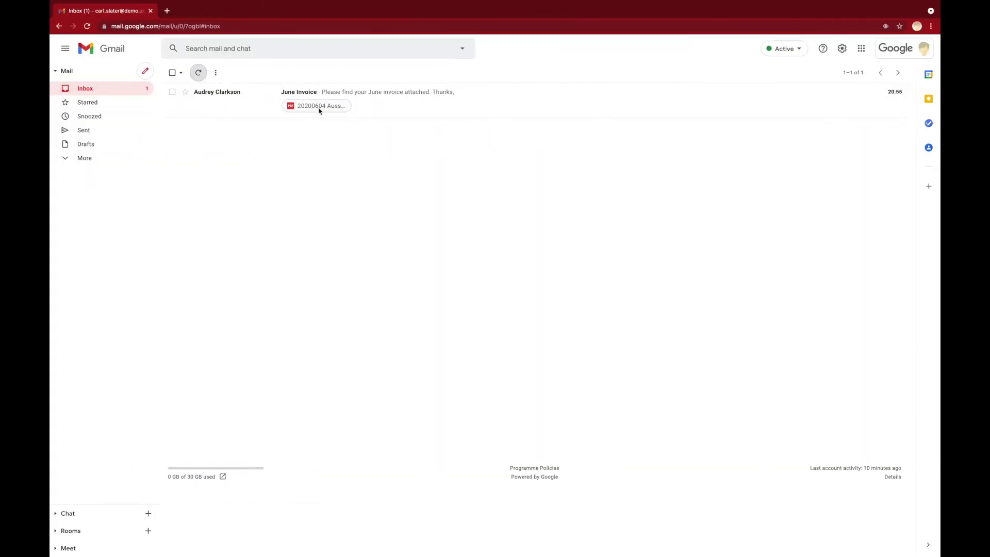
click(318, 107)
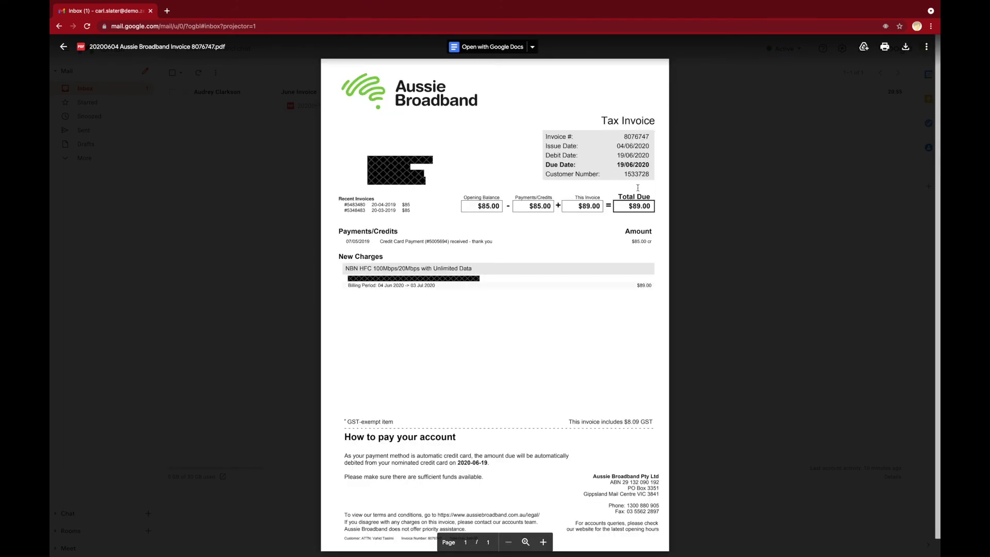
click(732, 180)
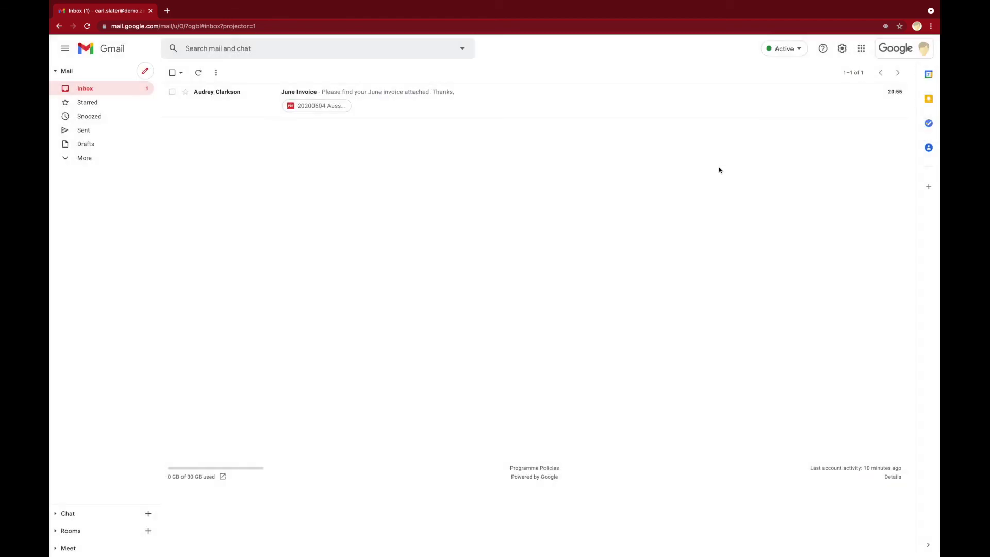
Archive the June Invoice email in the recipient's inbox and return to the Received Invoices sheet.
click(652, 104)
click(196, 72)
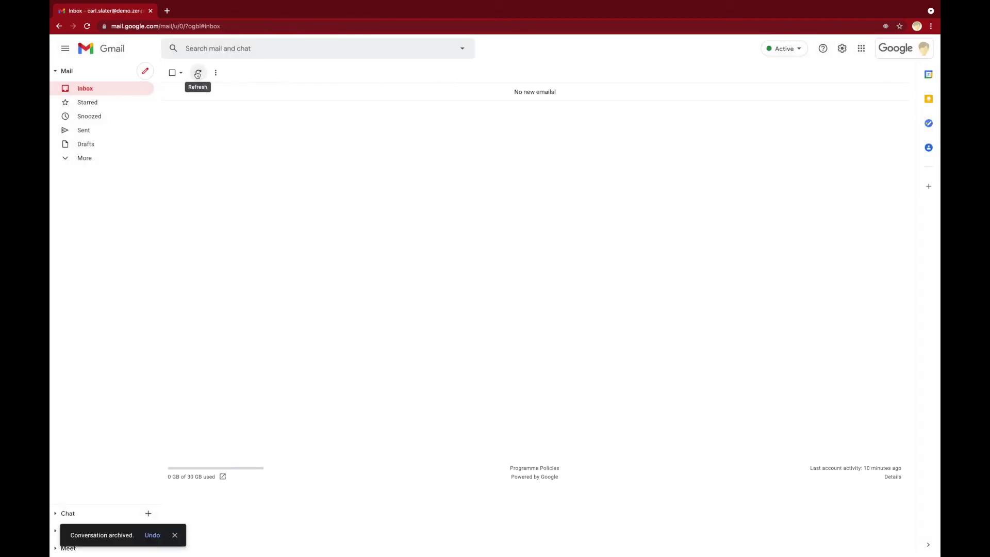
key(ctrl+Left)
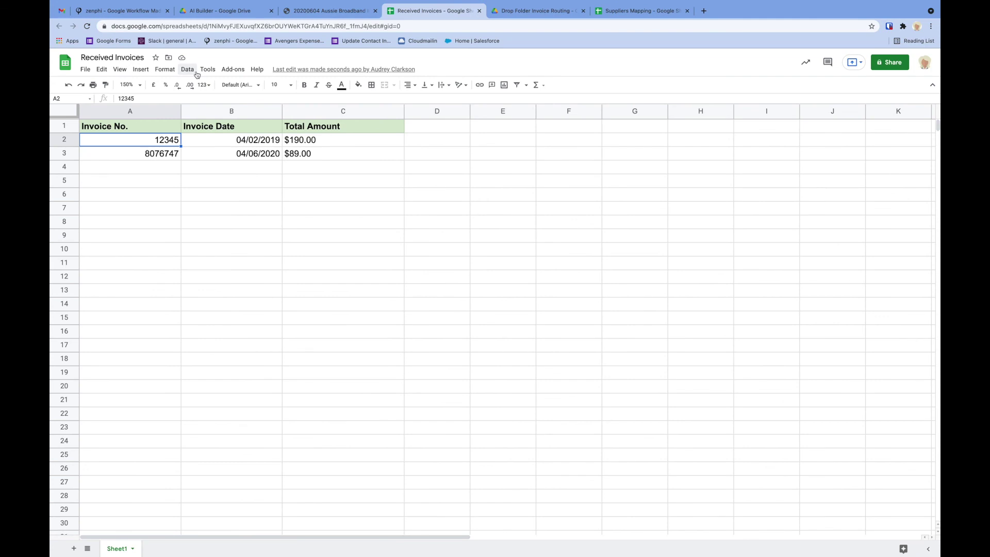
Send the drafted July Invoice and August Invoice emails from the sender's Gmail.
click(61, 11)
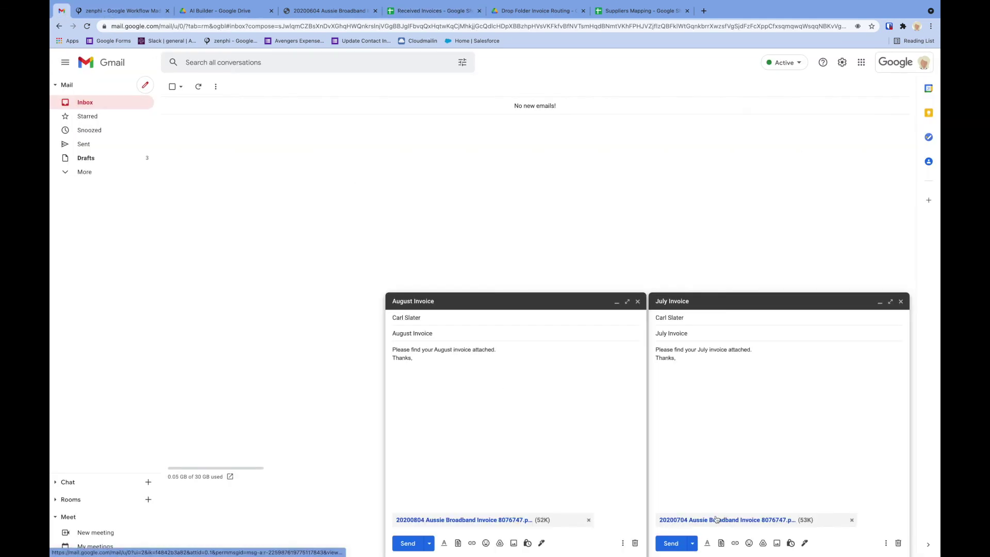
click(675, 548)
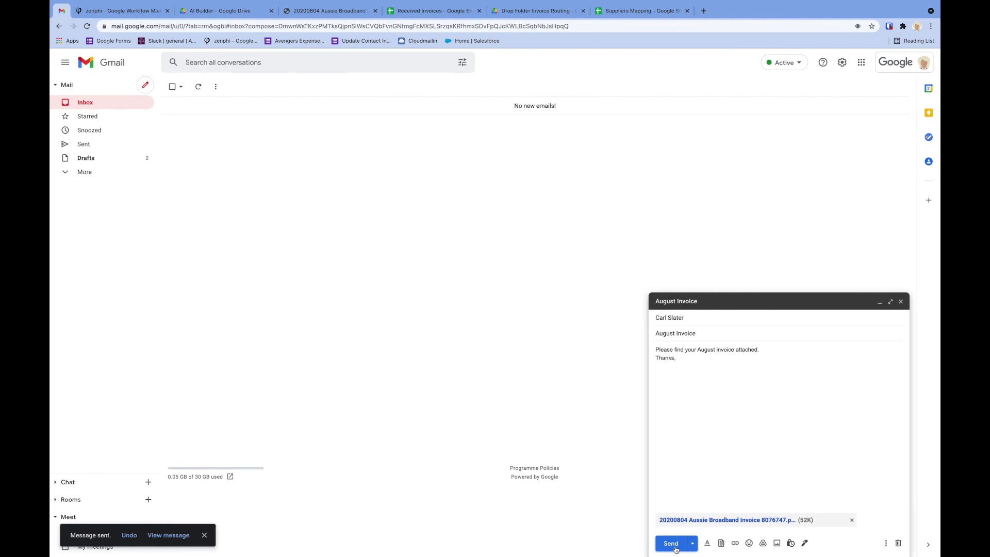
click(675, 548)
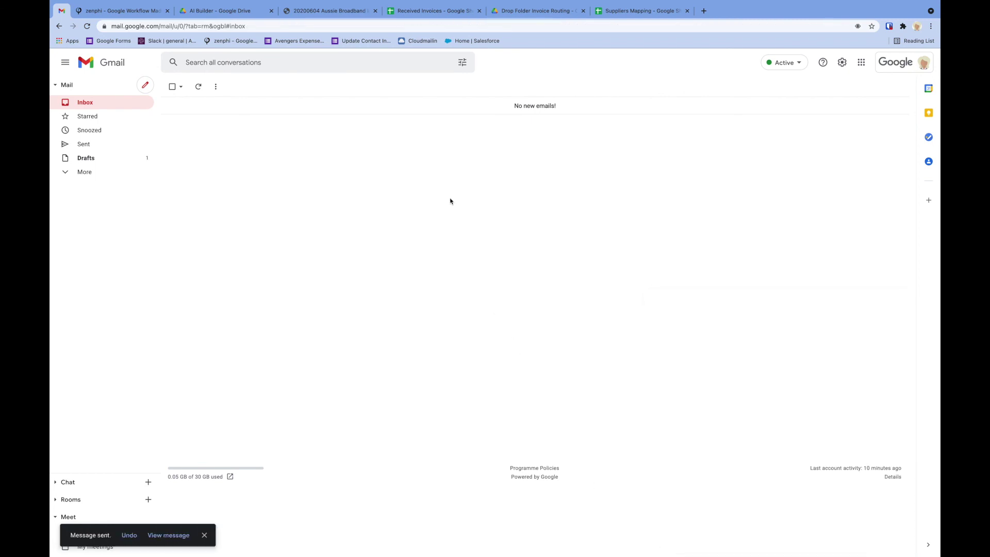
Check the recipient's inbox for the July and August emails and the Received Invoices sheet for their rows.
click(413, 11)
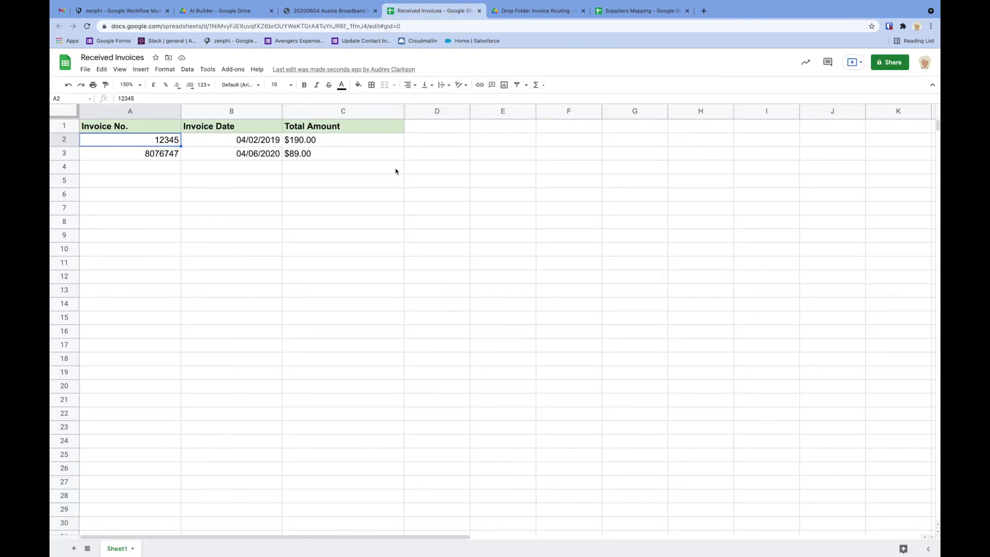
key(ctrl+Right)
click(198, 73)
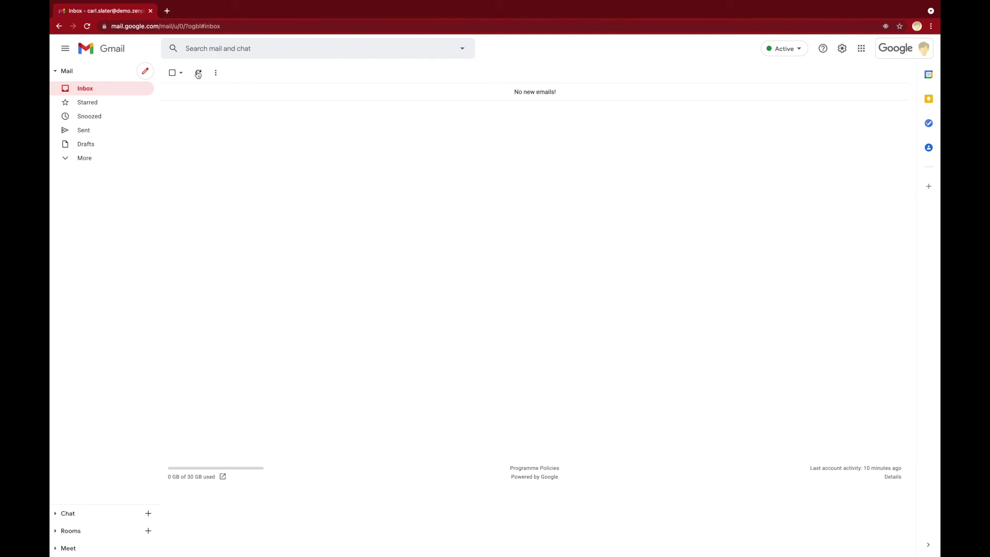
click(198, 74)
click(198, 73)
key(ctrl+Left)
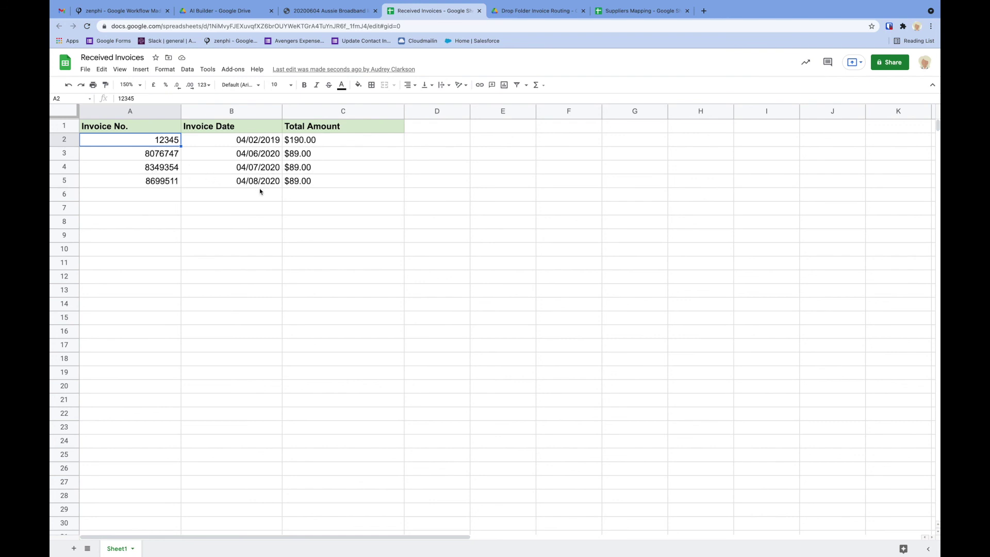
Open the flow's design from its run history in zenphi and collapse the Is a Valid Invoice Email? condition to review the flow.
click(129, 11)
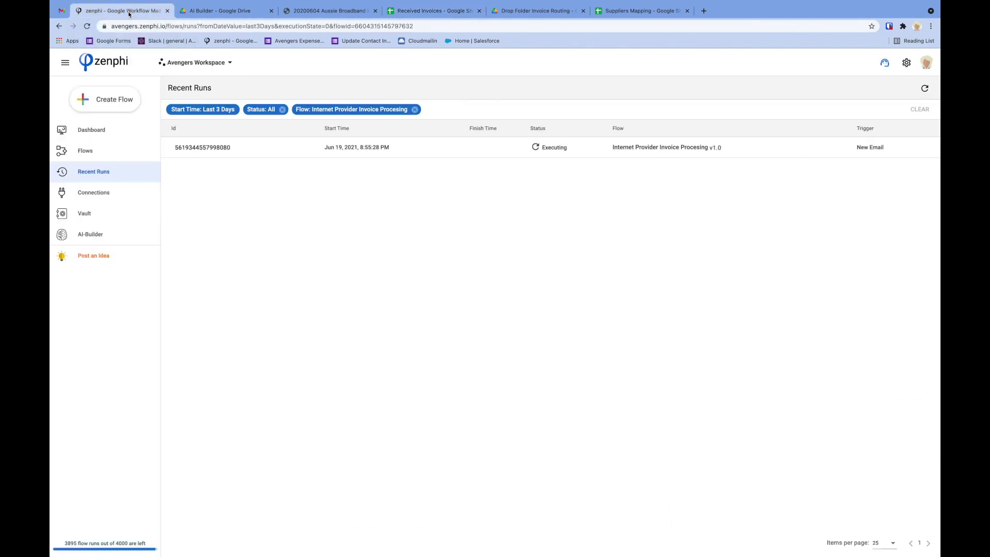
click(629, 148)
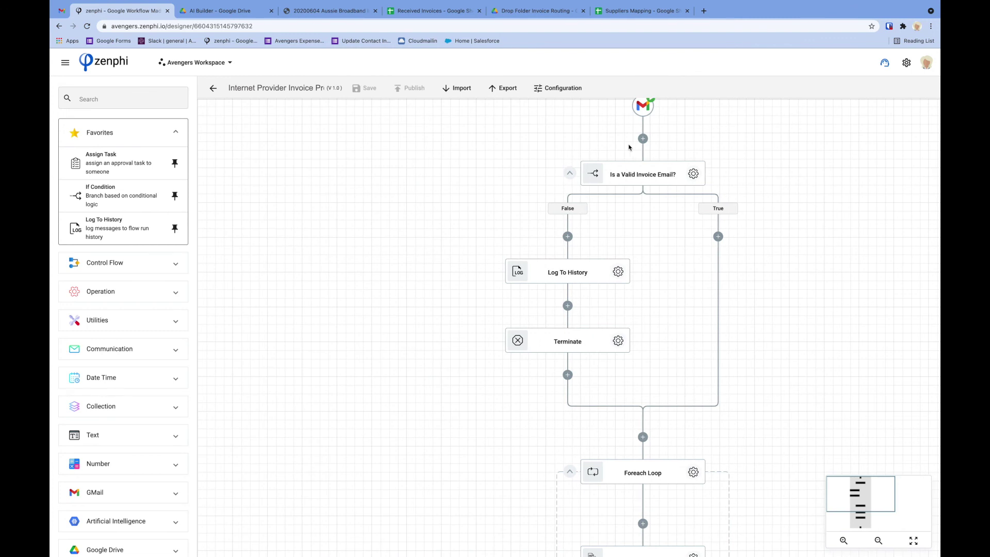
click(568, 174)
drag(447, 213, 288, 242)
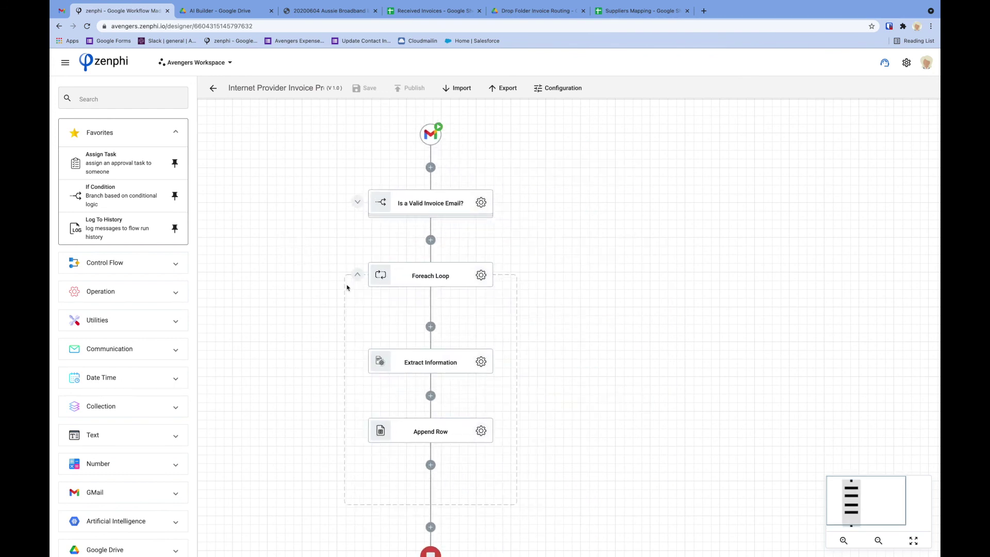